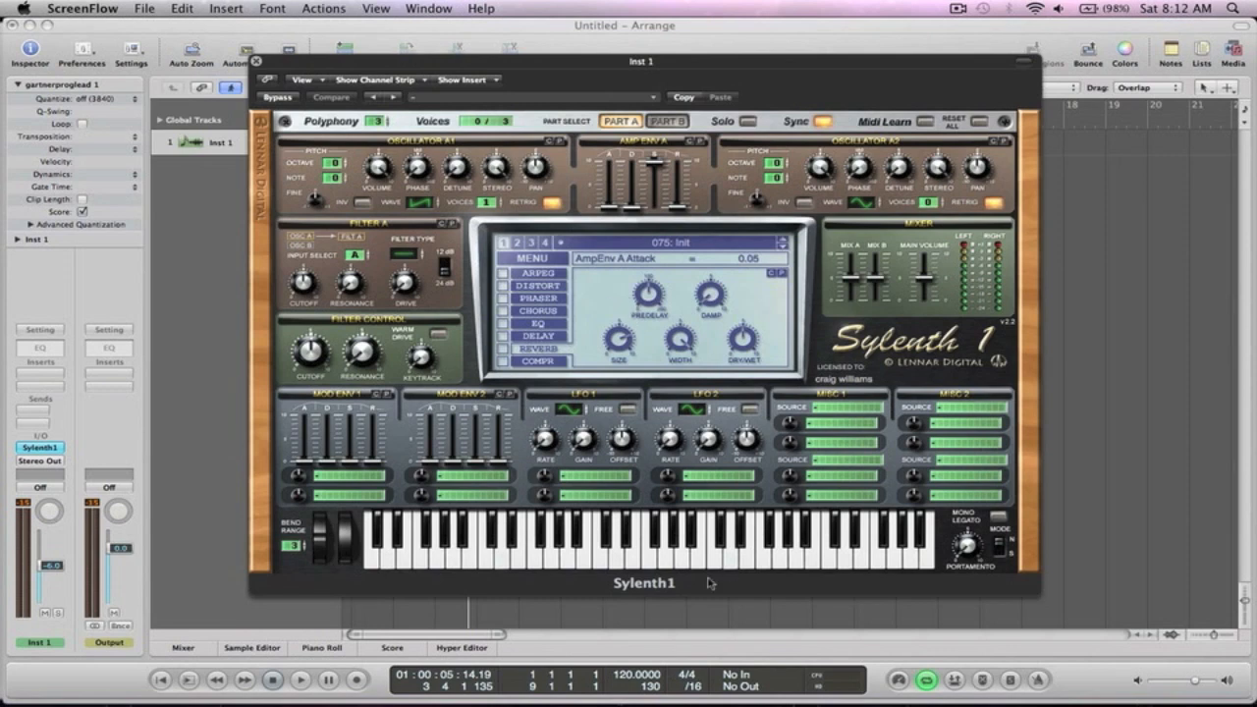
Set the project tempo to 128 BPM and reposition the Sylenth1 window over the arrangement.
drag(623, 674, 625, 662)
drag(323, 67, 328, 172)
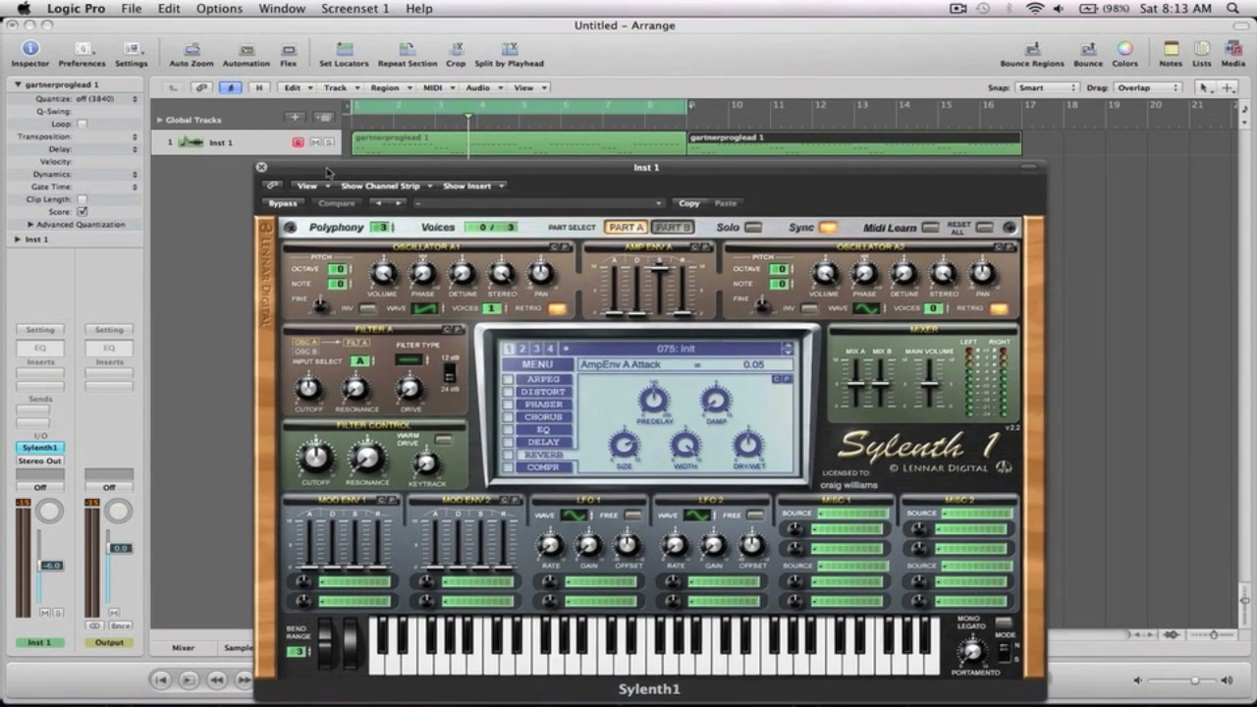
drag(429, 167, 438, 93)
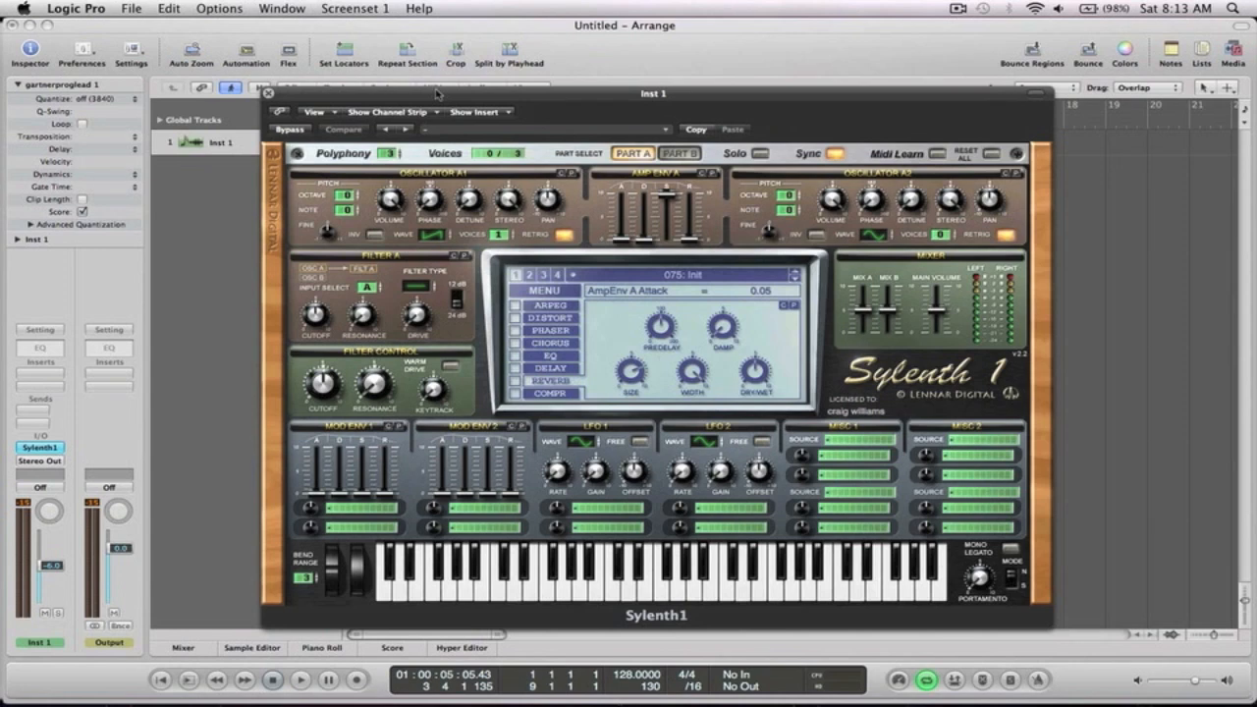
mouse_move(436, 92)
mouse_down()
mouse_move(450, 96)
mouse_move(430, 78)
mouse_up()
Play back the lead melody several times to audition the initial Sylenth1 patch.
key(space)
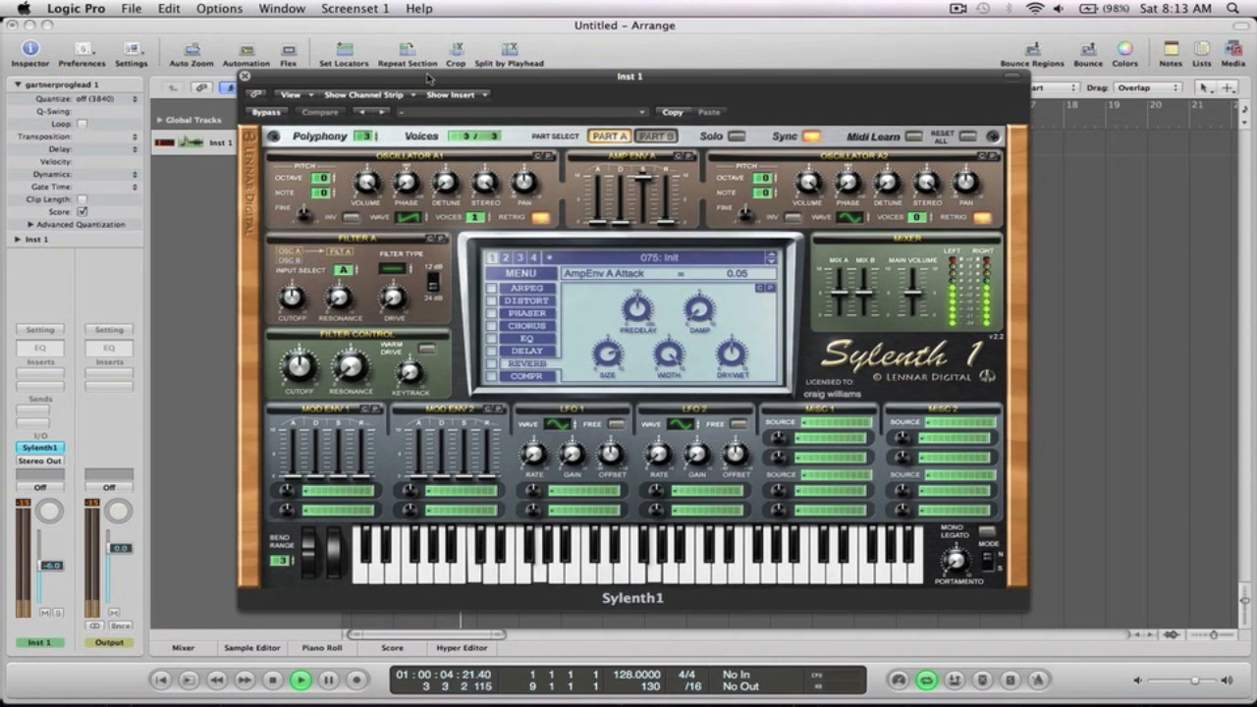
key(space)
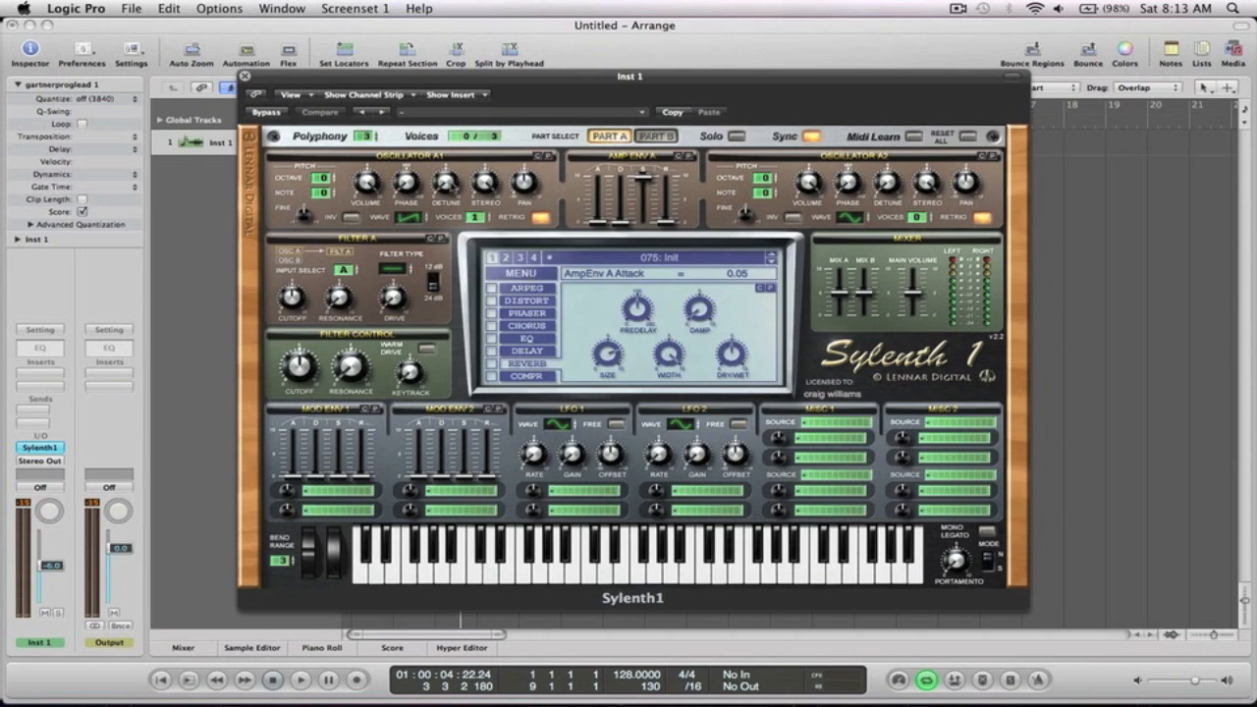
key(space)
key(space)
key(space)
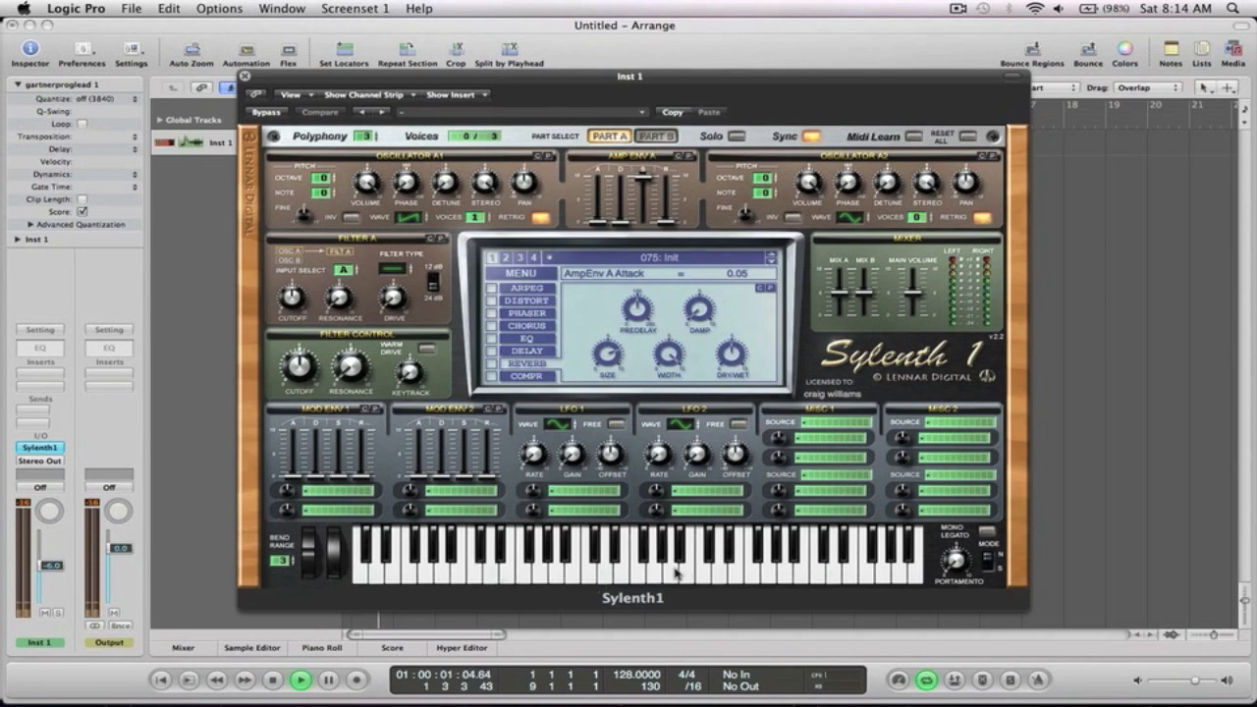
key(space)
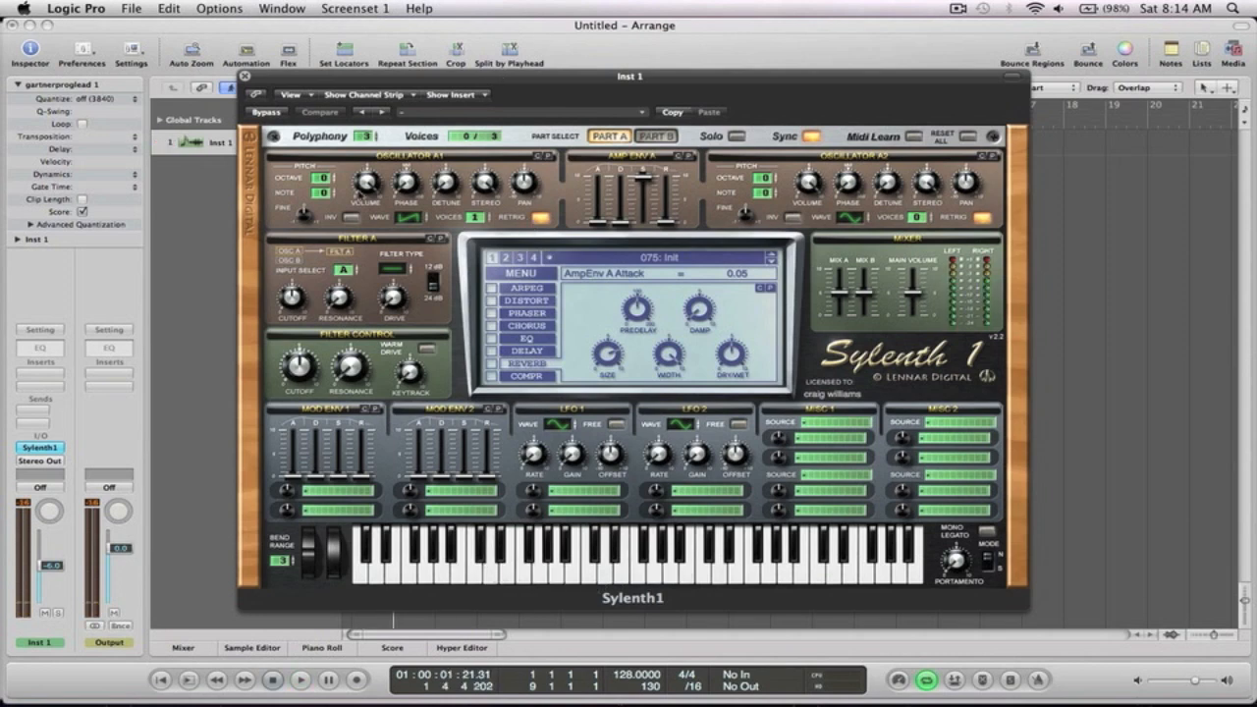
Give oscillator A1 4 voices with a detune of 1.62, and set amp envelope A's release to 6.08.
drag(478, 218, 483, 188)
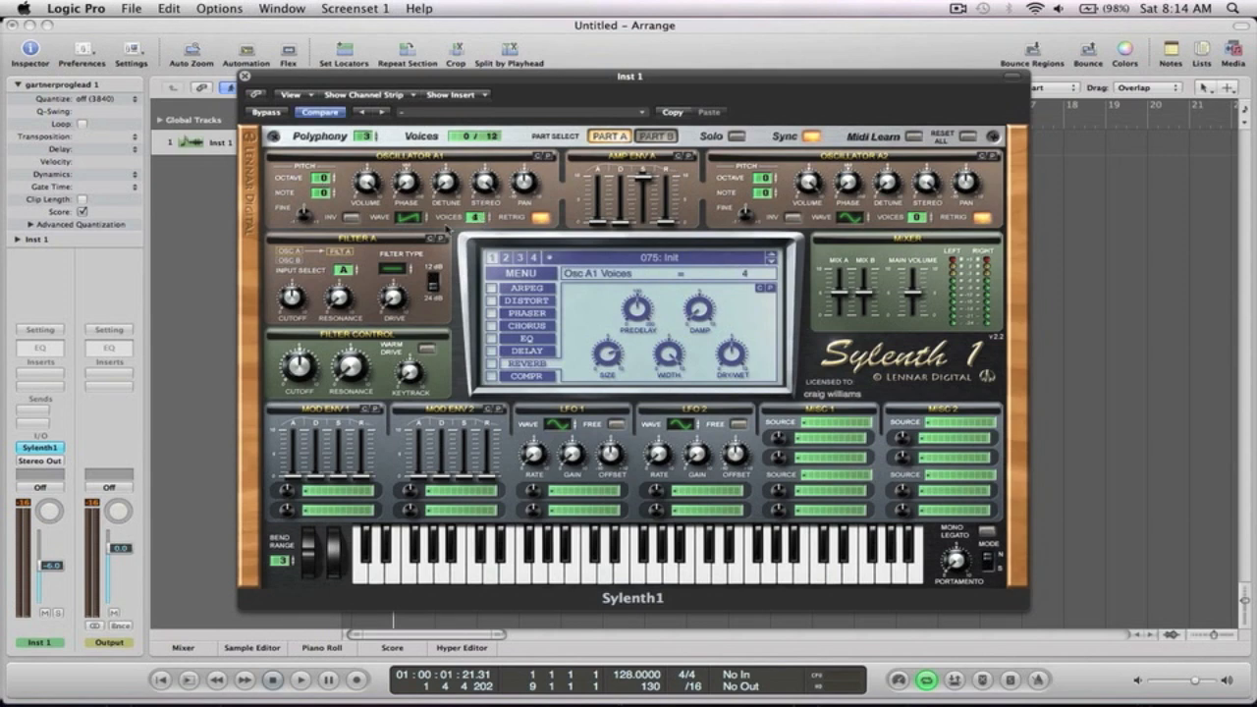
key(space)
drag(446, 185, 452, 159)
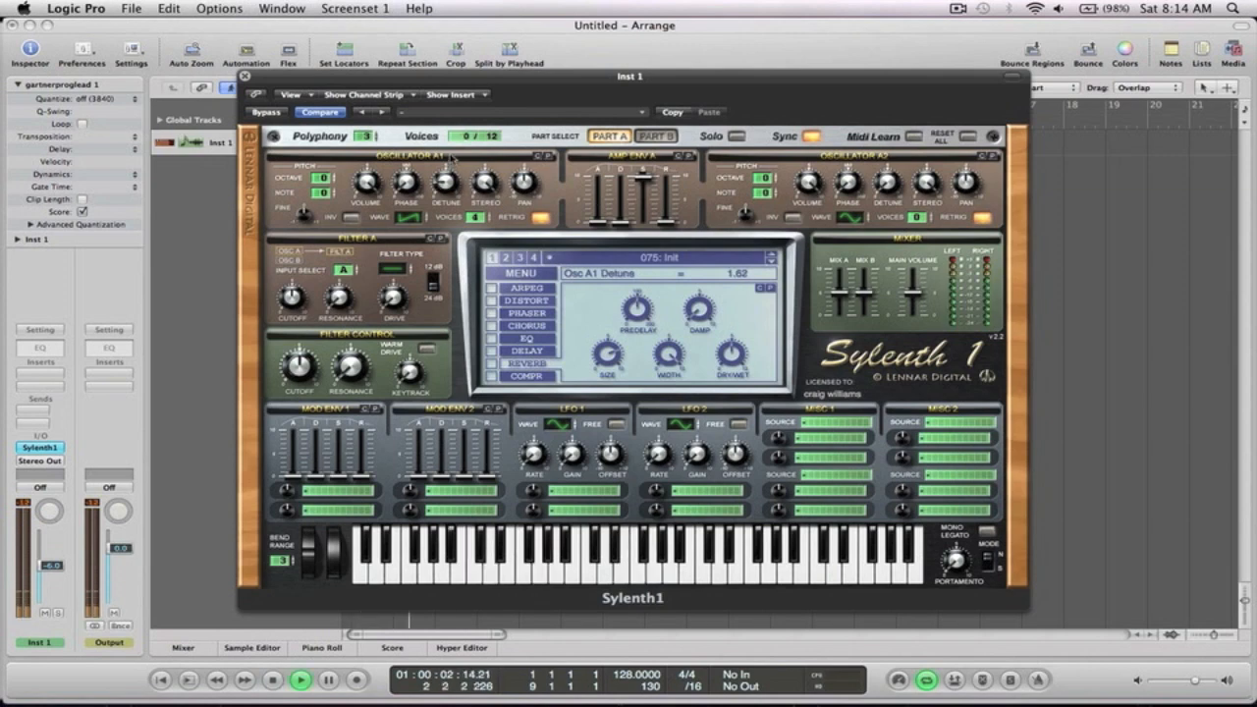
key(space)
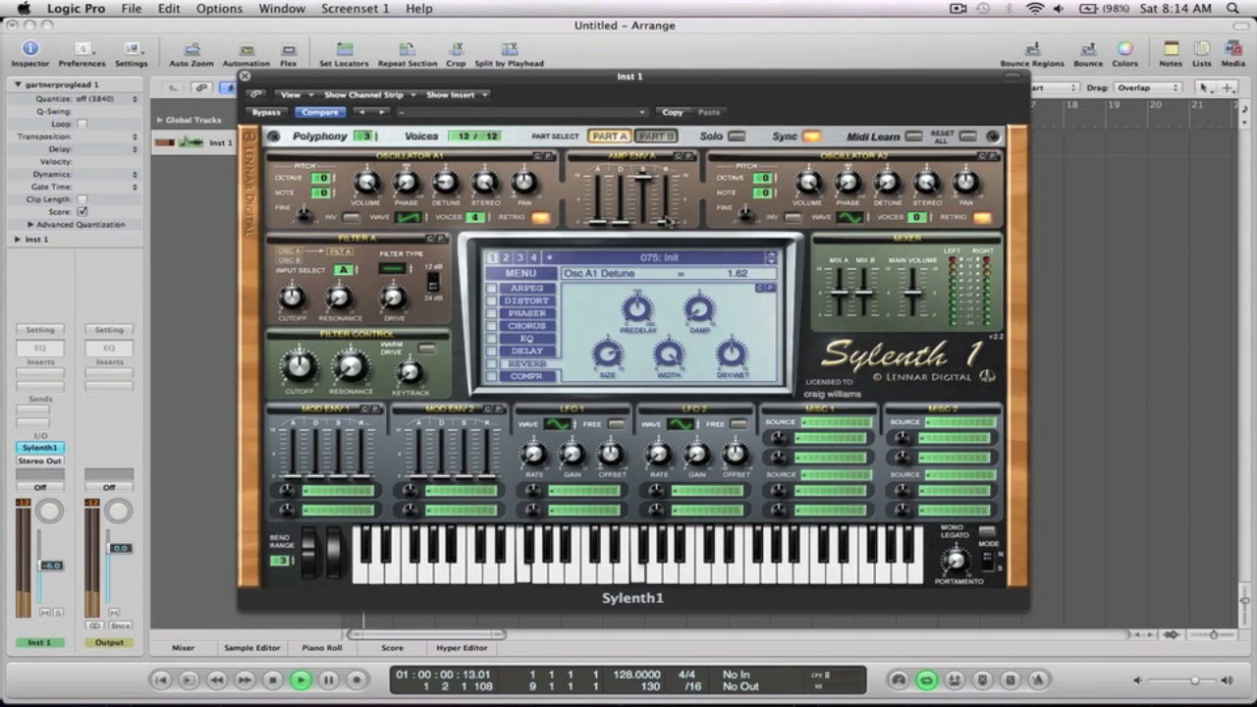
drag(665, 222, 670, 140)
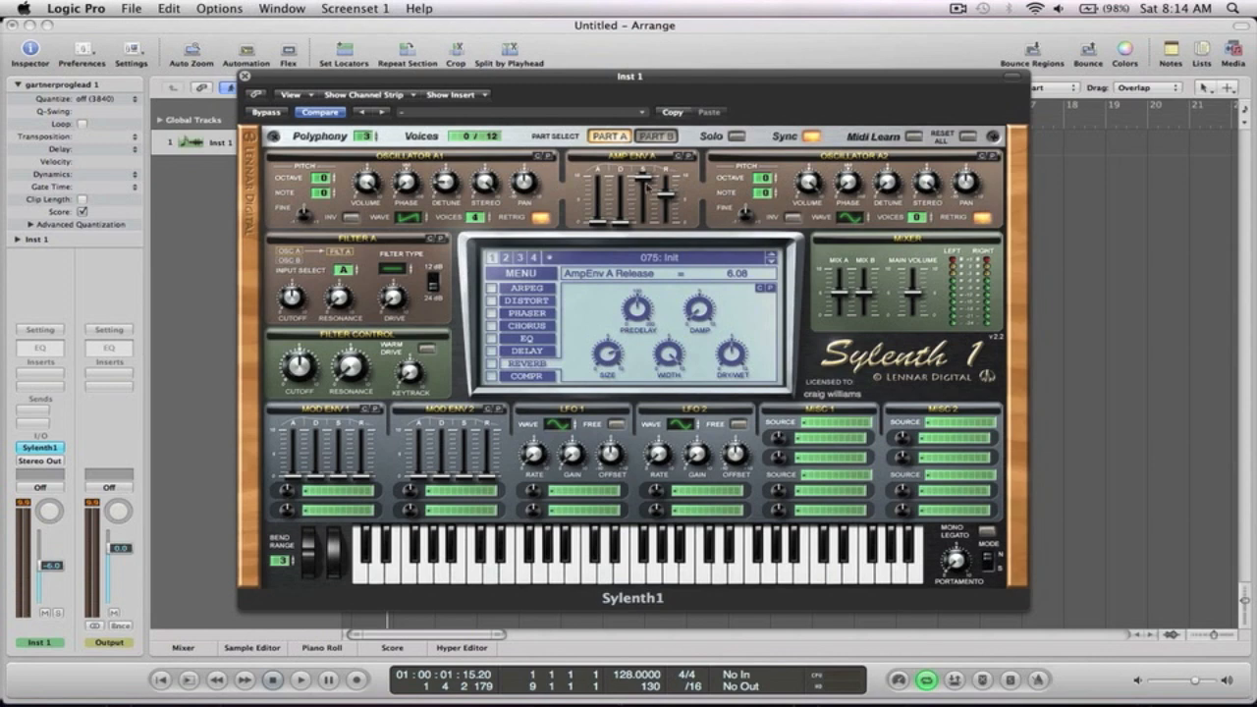
Set filter A to Lowpass with a cutoff of 3.13 Hz and a resonance of 1.05 while auditioning the melody.
click(396, 265)
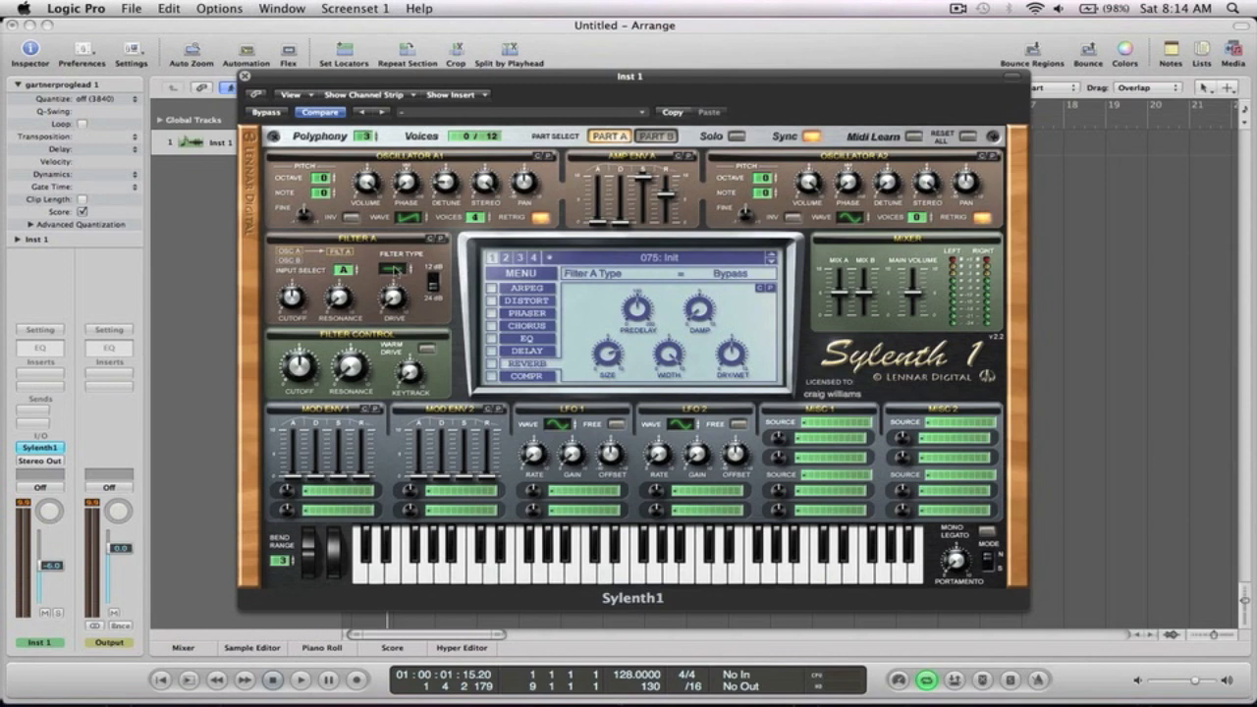
key(space)
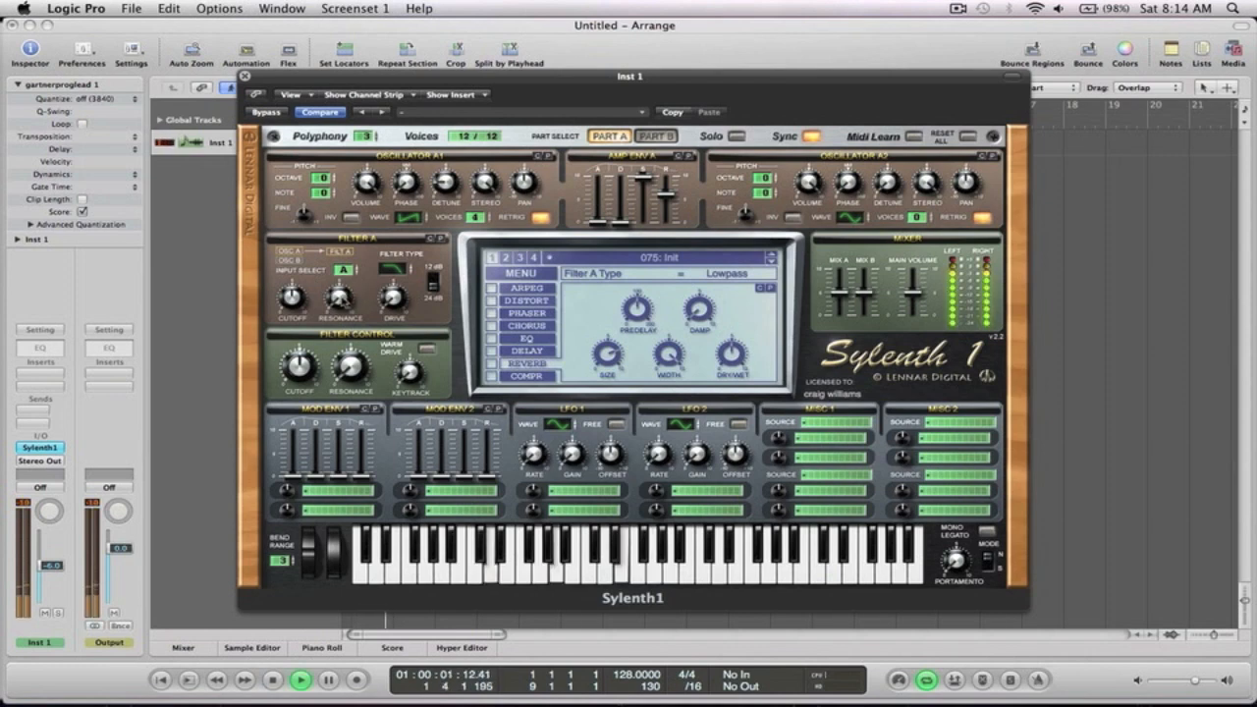
click(391, 287)
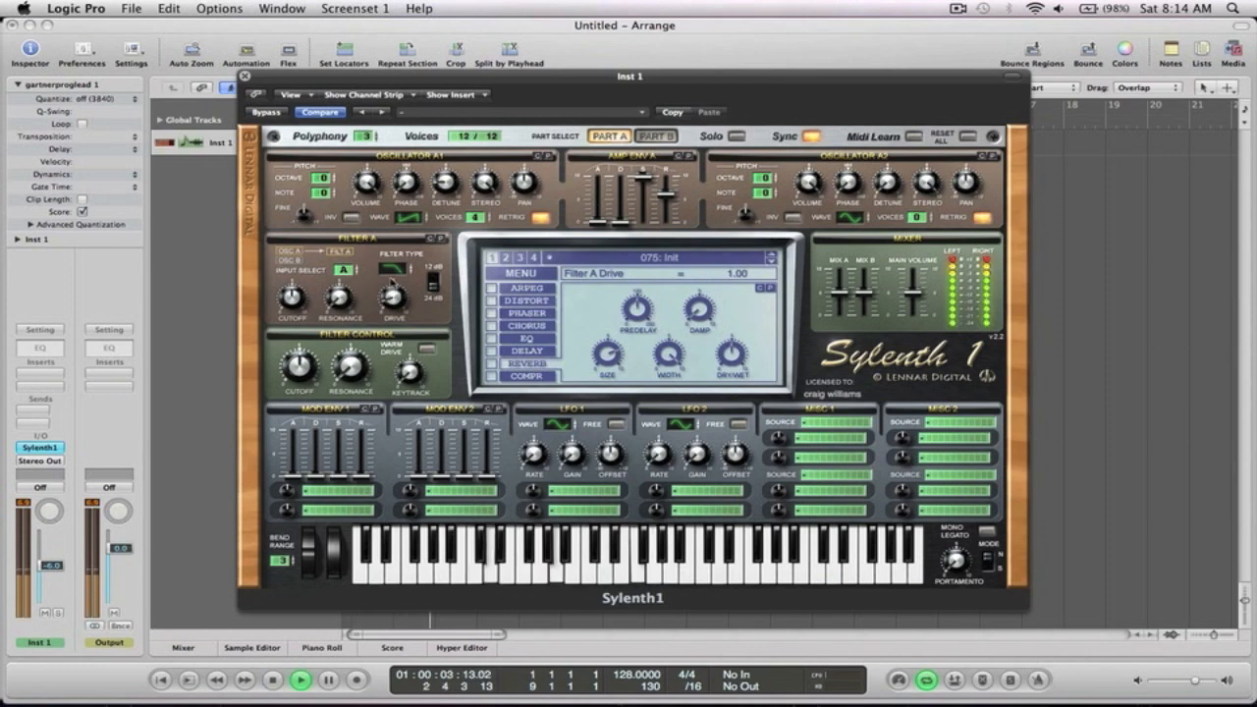
drag(291, 297, 289, 349)
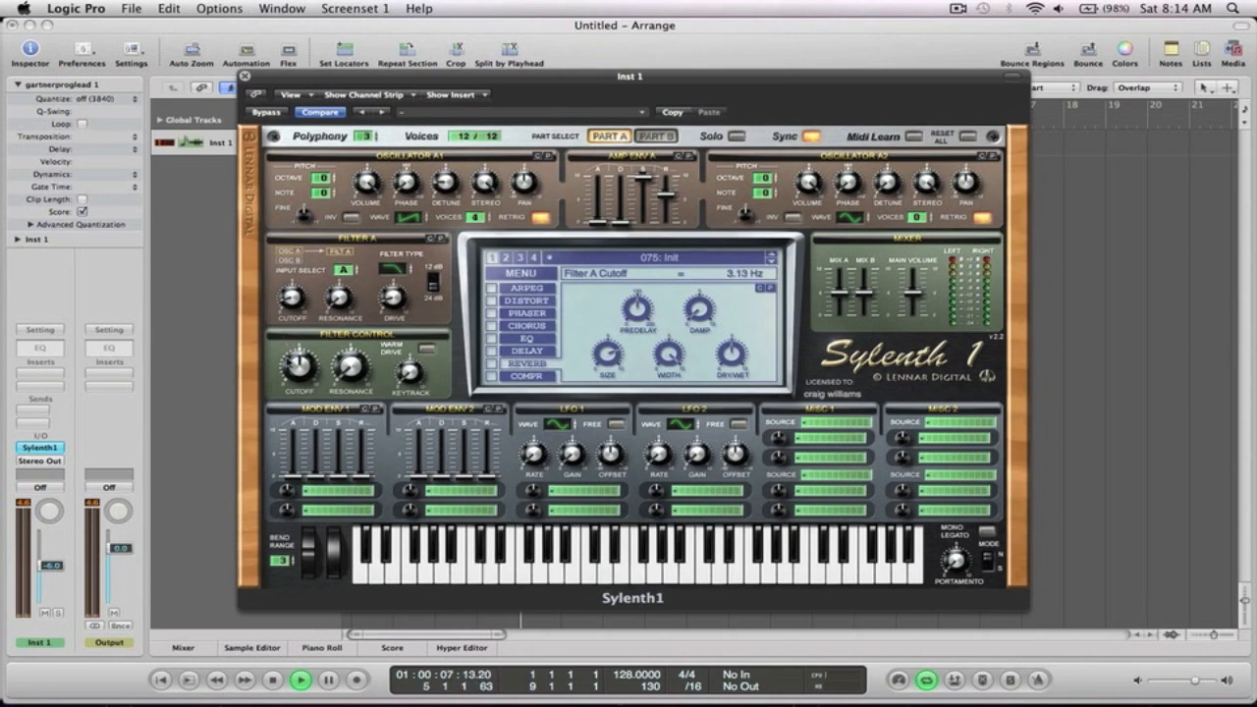
click(338, 296)
drag(338, 297, 339, 291)
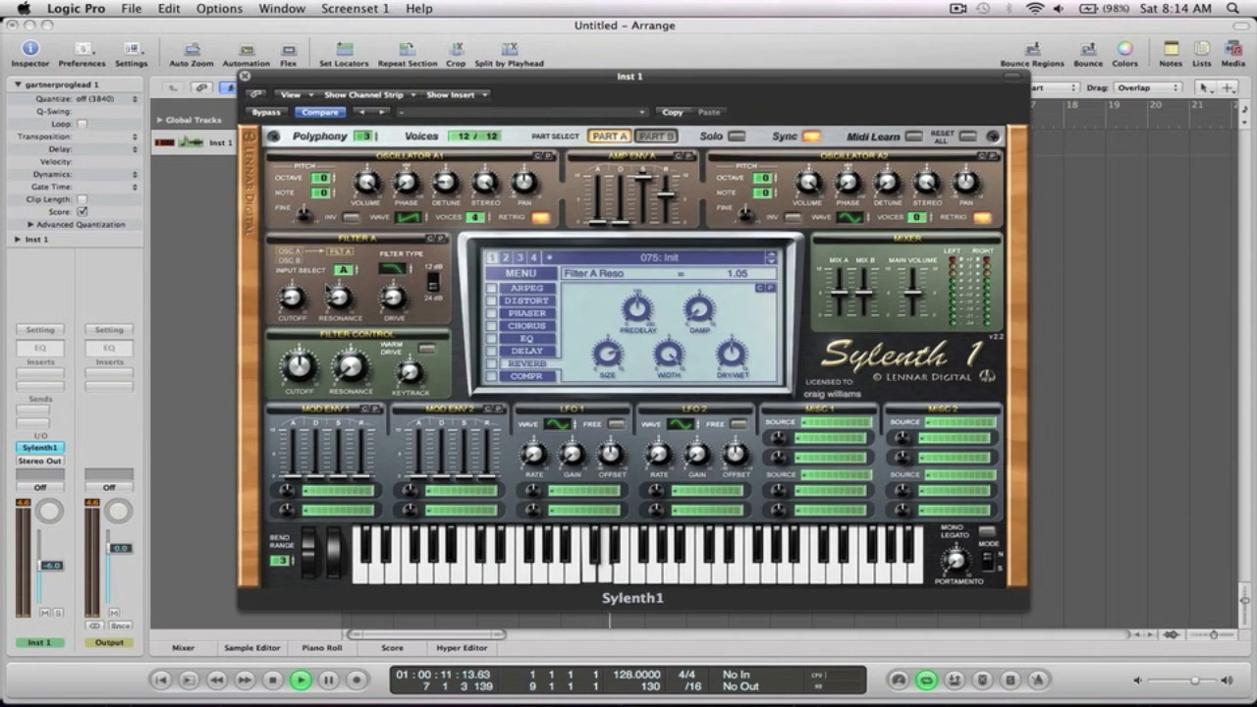
key(space)
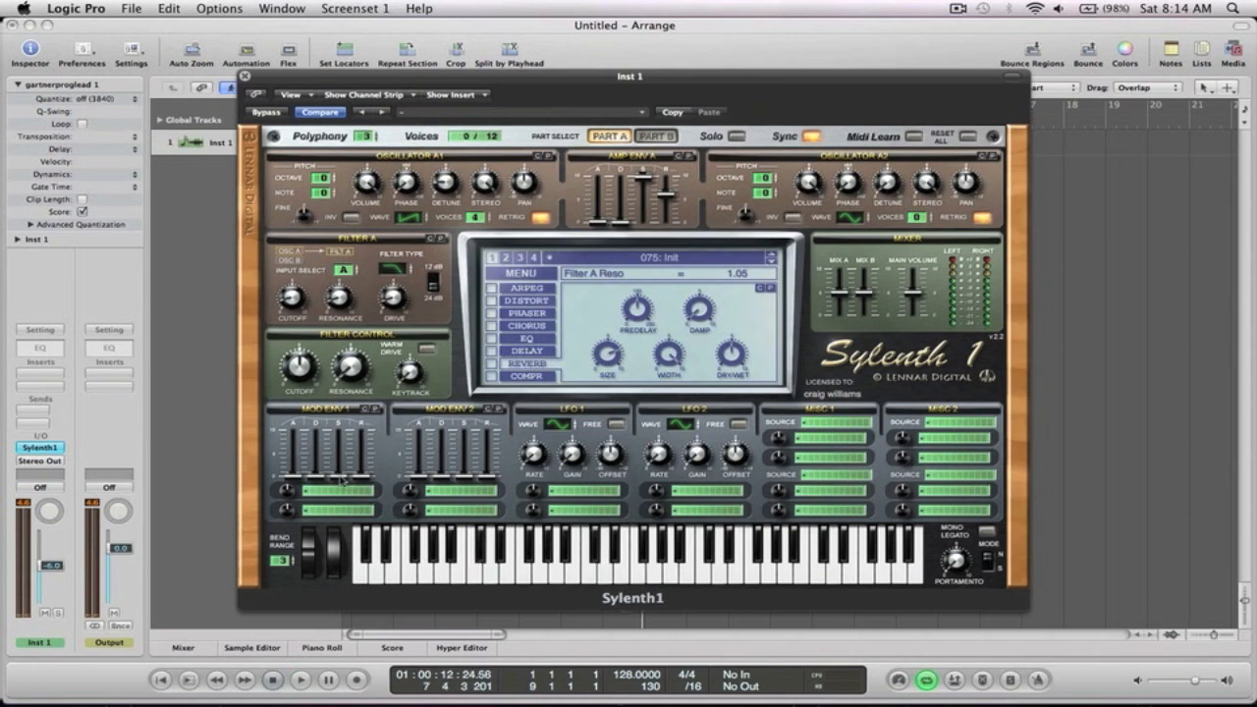
Route mod envelope 1 to Cutoff A, raise its modulation amount, and set the envelope's decay to 3.39 during playback.
click(330, 491)
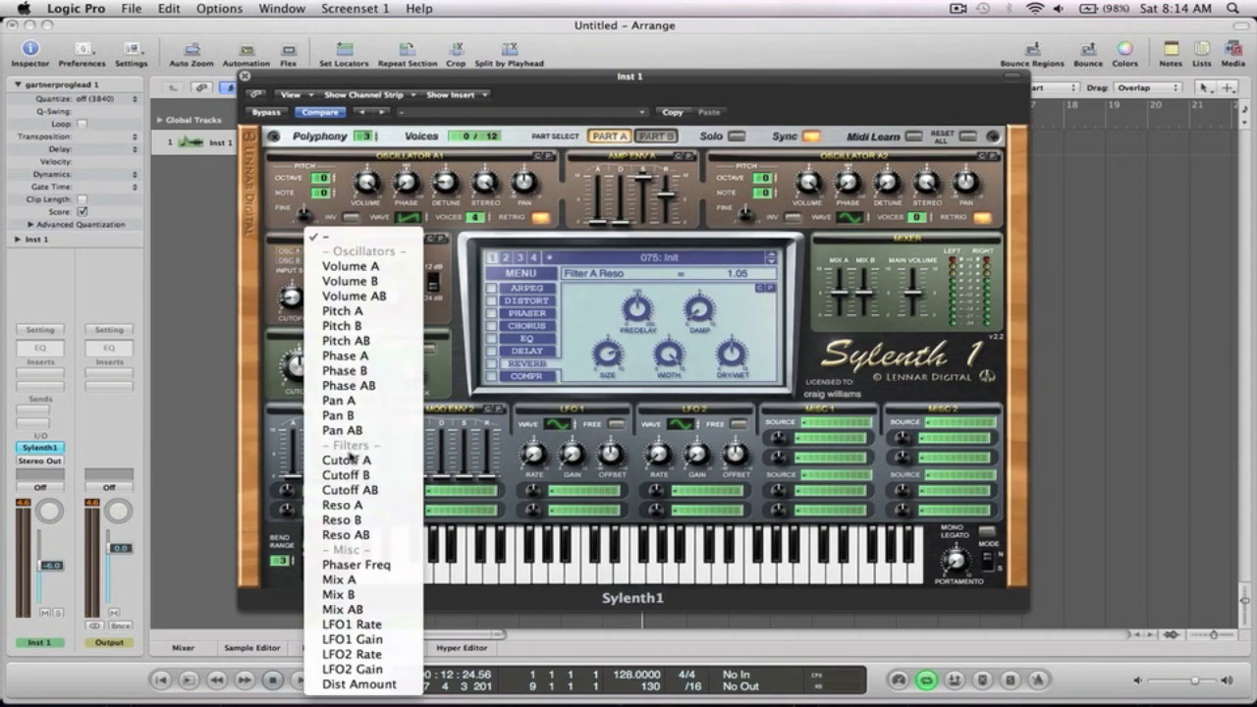
click(352, 460)
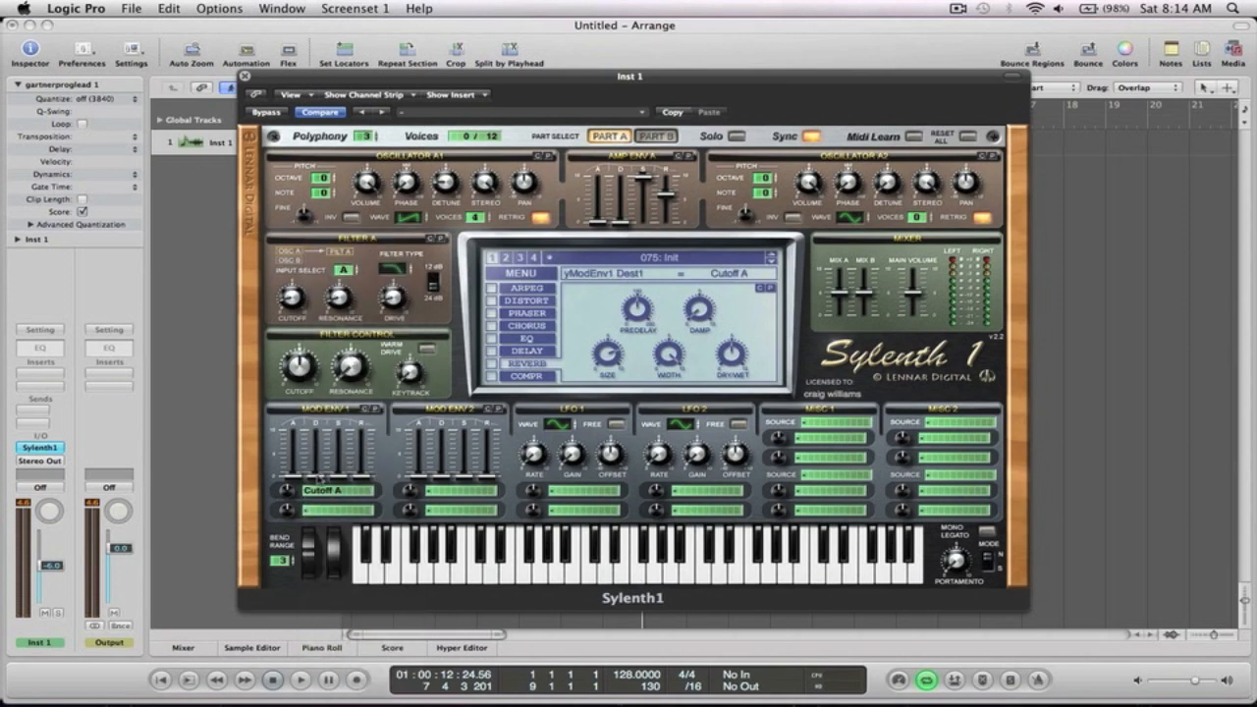
drag(290, 494, 283, 438)
key(space)
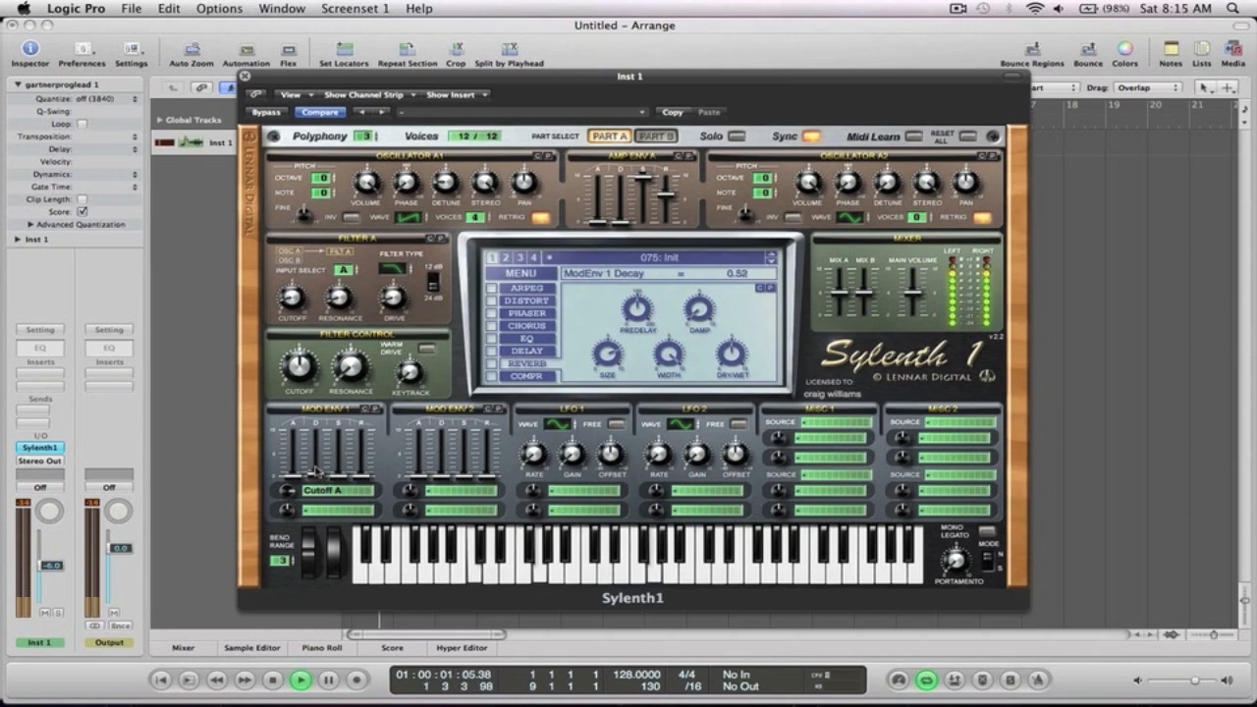
drag(315, 465, 316, 433)
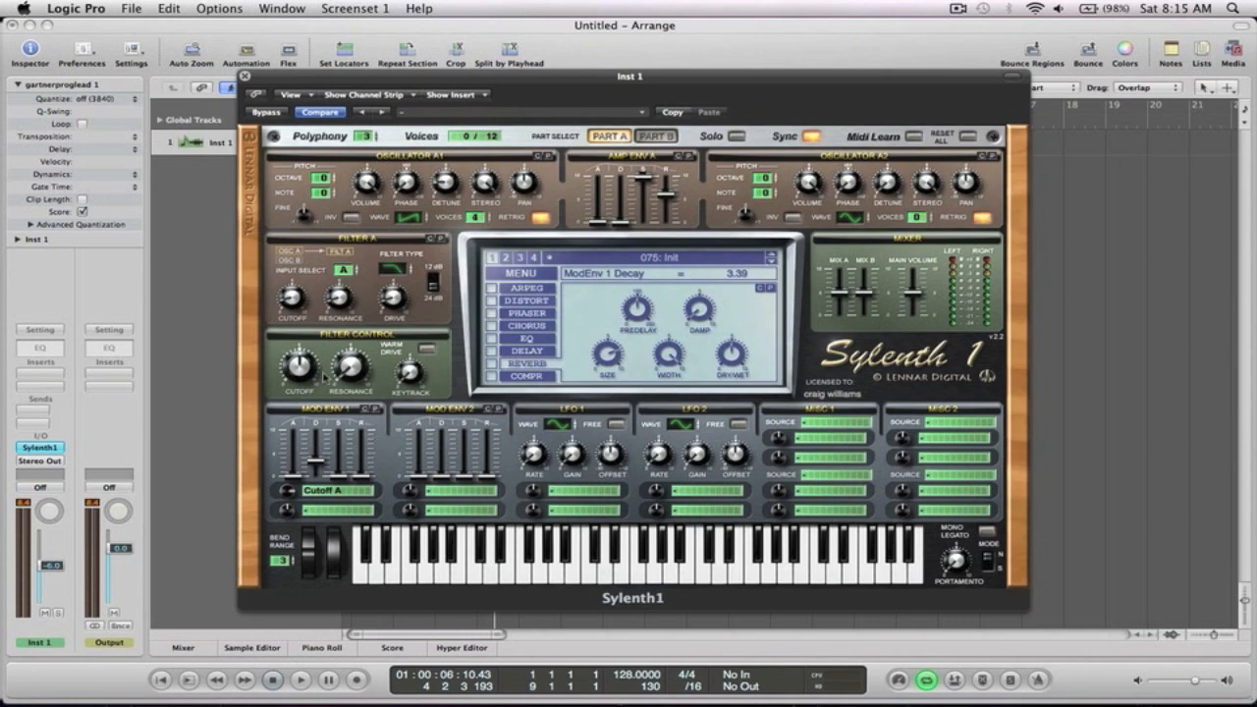
In the filter control section, set the cutoff to 109.93 Hz, enable warm drive, and set keytrack to 3.00.
key(space)
mouse_move(298, 366)
mouse_down()
mouse_move(297, 404)
mouse_move(314, 306)
mouse_move(301, 370)
mouse_up()
key(space)
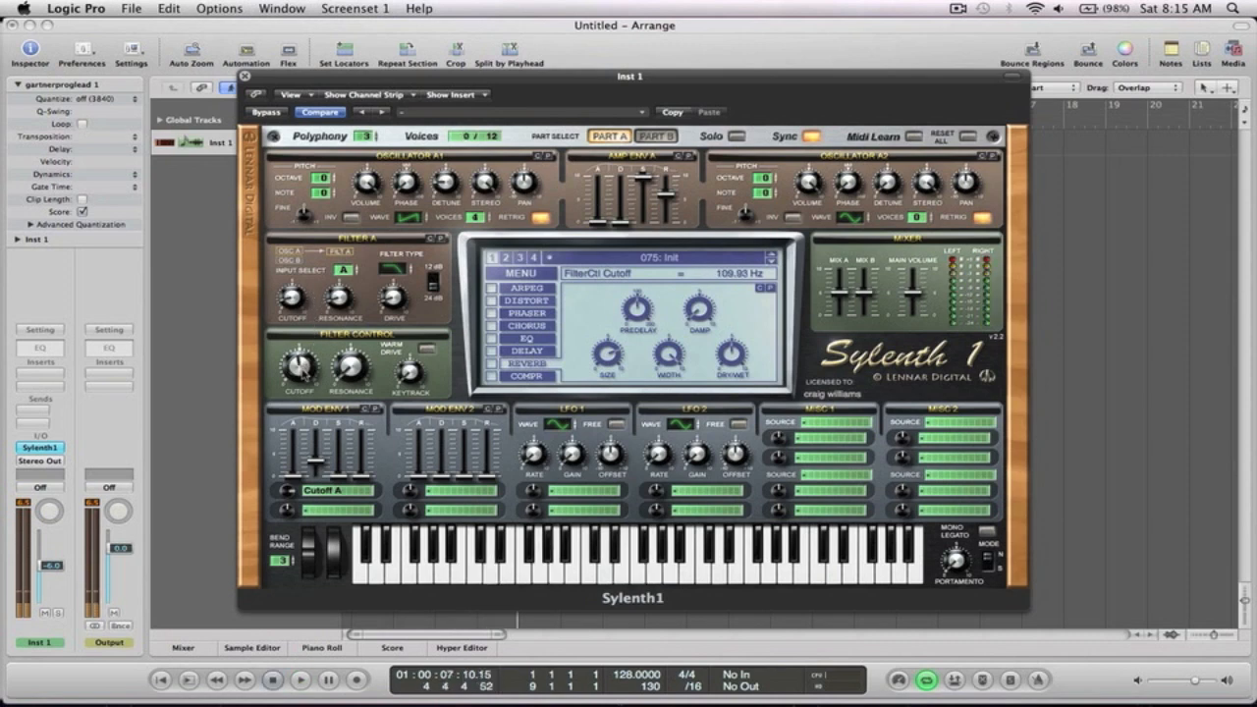
click(426, 351)
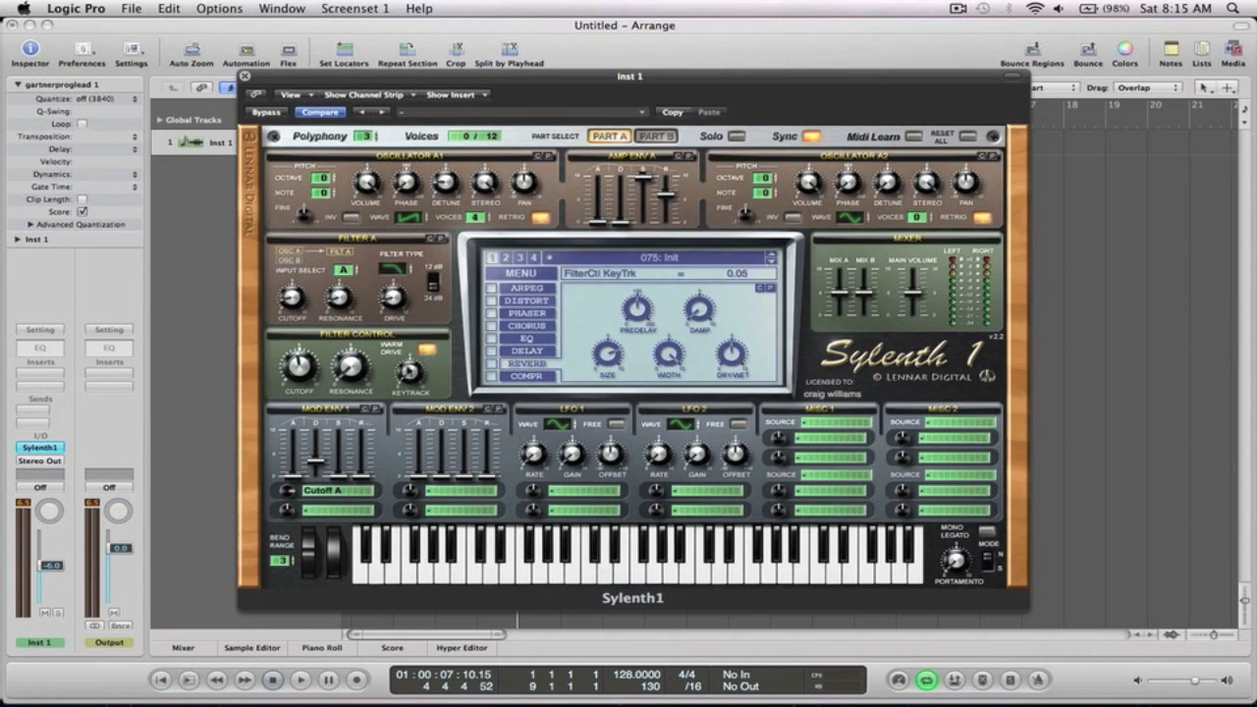
drag(408, 334, 409, 327)
During playback, sweep the filter control cutoff up to 4456.34 Hz and back to 146.16 Hz, setting amp envelope A's attack to 0.16.
key(space)
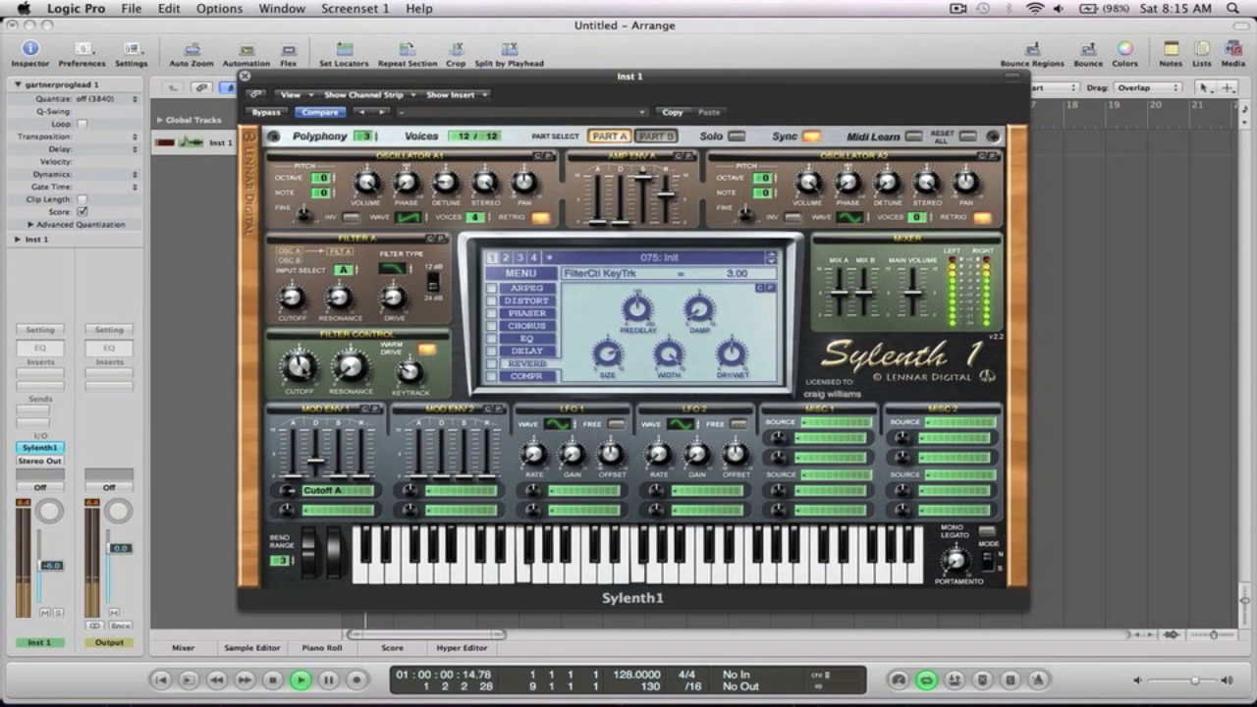
drag(302, 365, 307, 312)
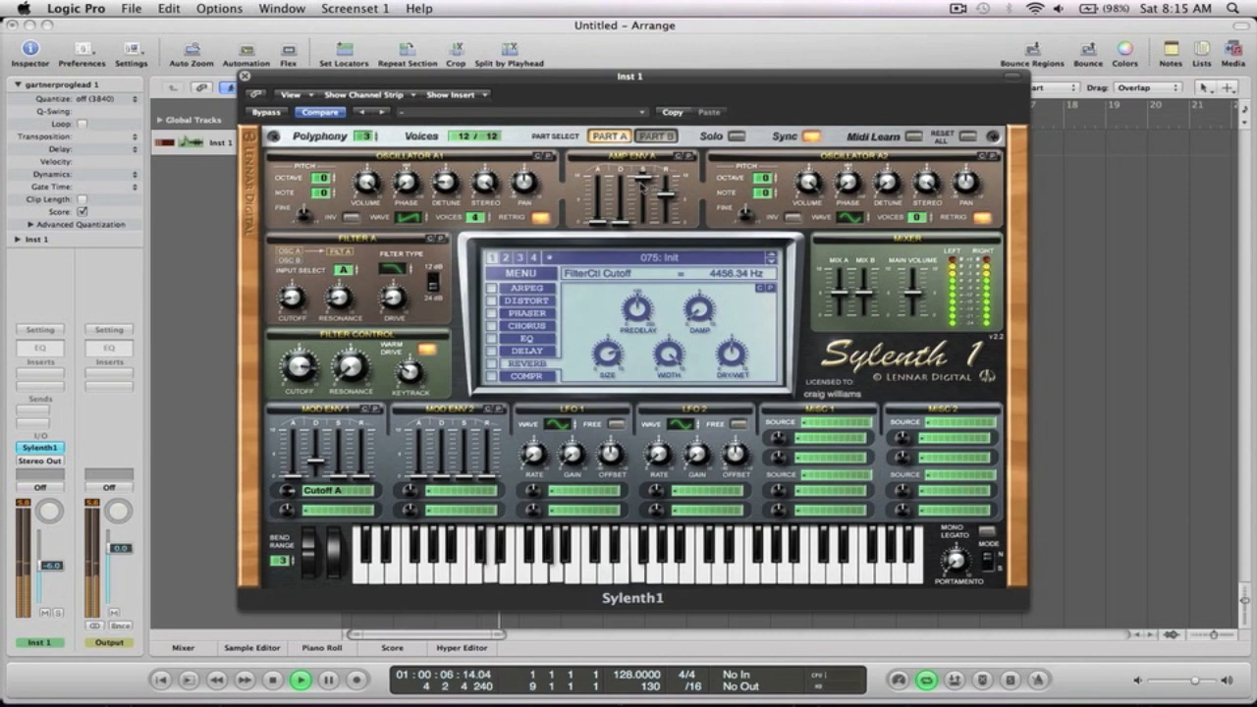
drag(603, 224, 596, 232)
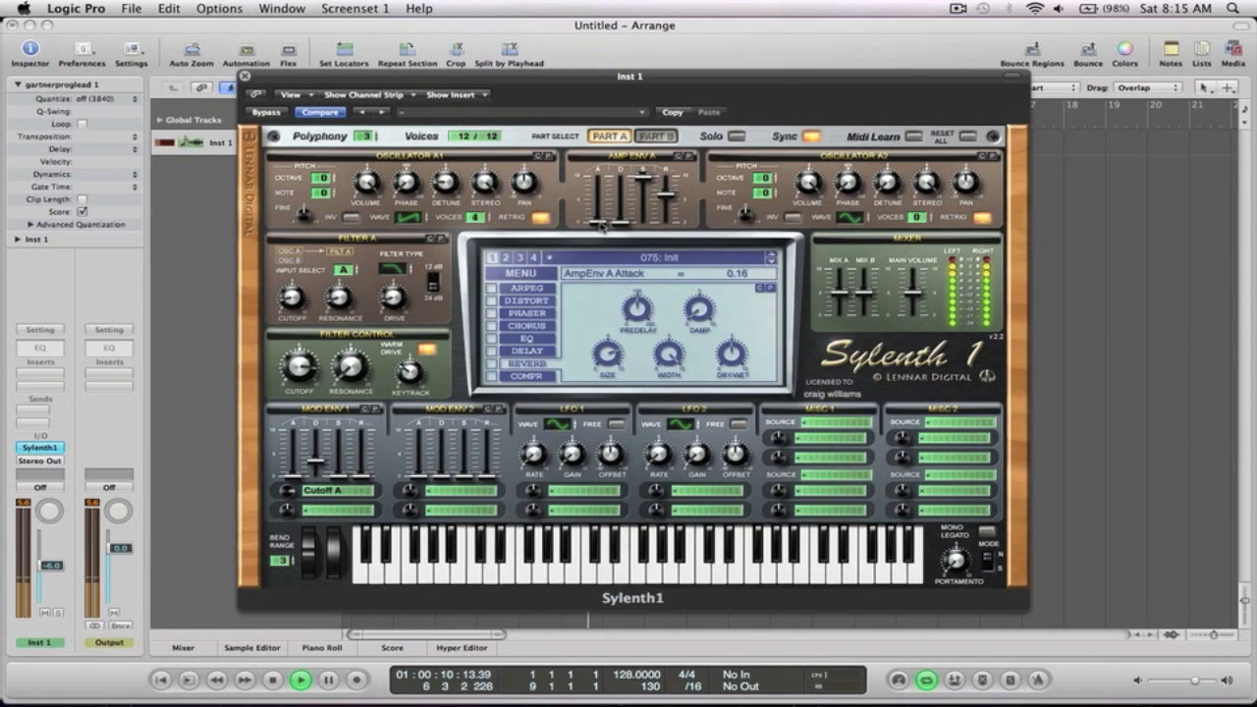
drag(300, 370, 304, 435)
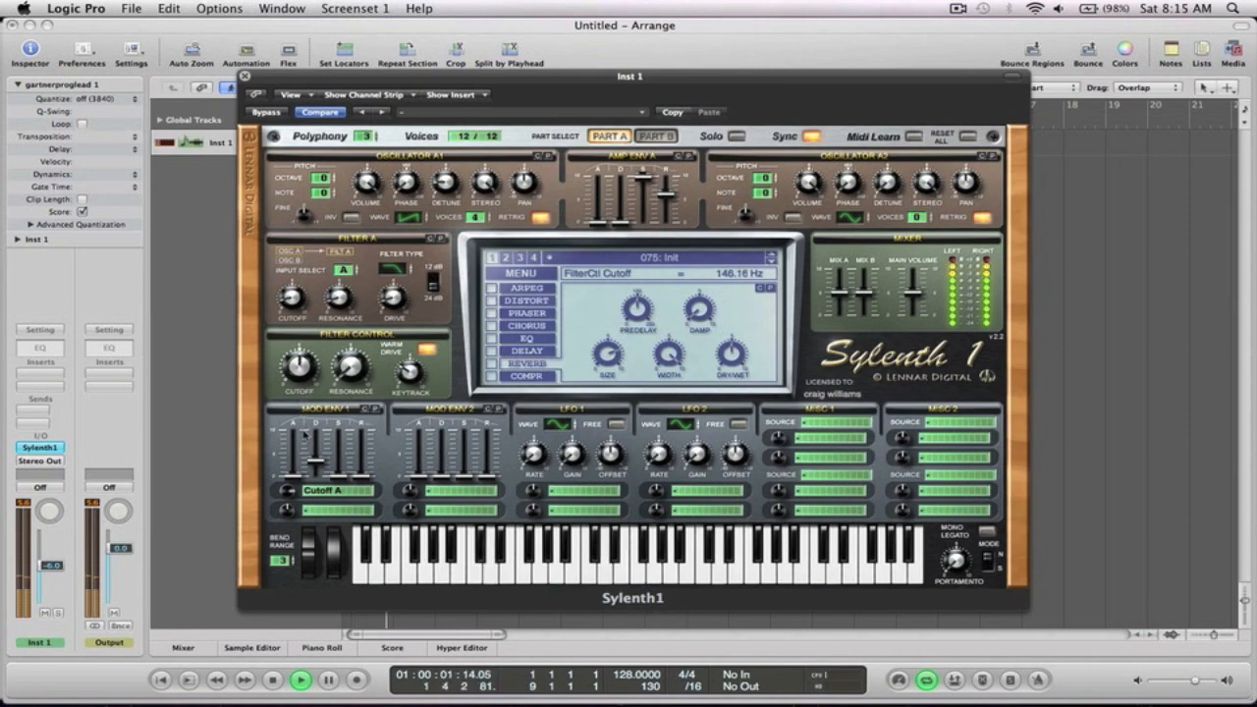
key(space)
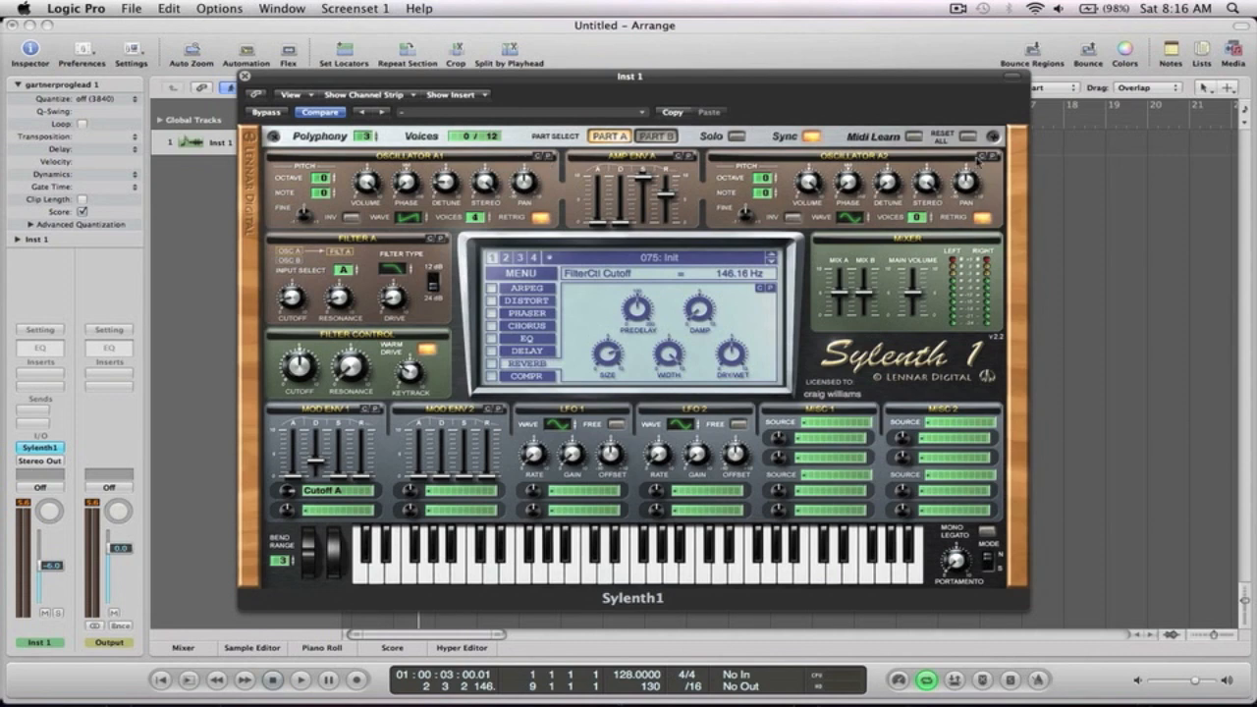
Paste oscillator A1's settings into oscillator A2, then pan A2 fully right to 10.00 and A1 fully left.
click(993, 157)
drag(968, 181, 961, 44)
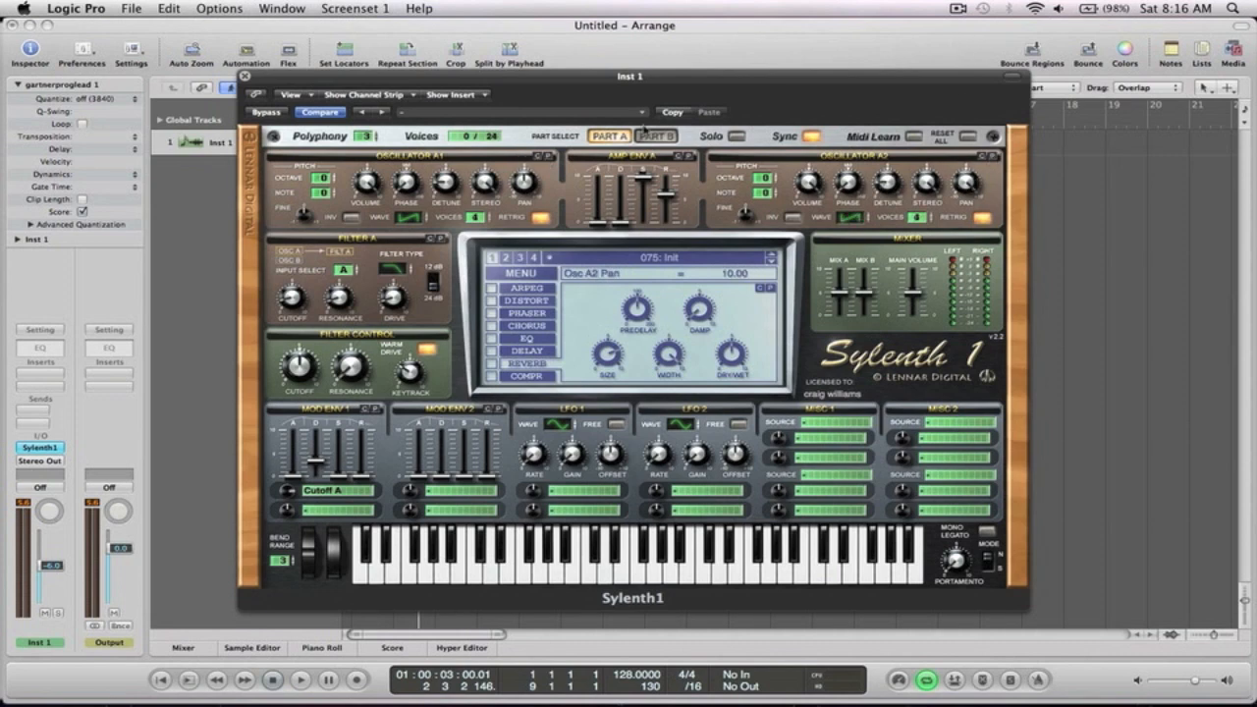
drag(525, 181, 514, 458)
Set the filter control cutoff to 90.92 Hz while playing the melody.
key(space)
mouse_move(299, 368)
mouse_down()
mouse_move(302, 344)
mouse_move(296, 370)
mouse_up()
key(space)
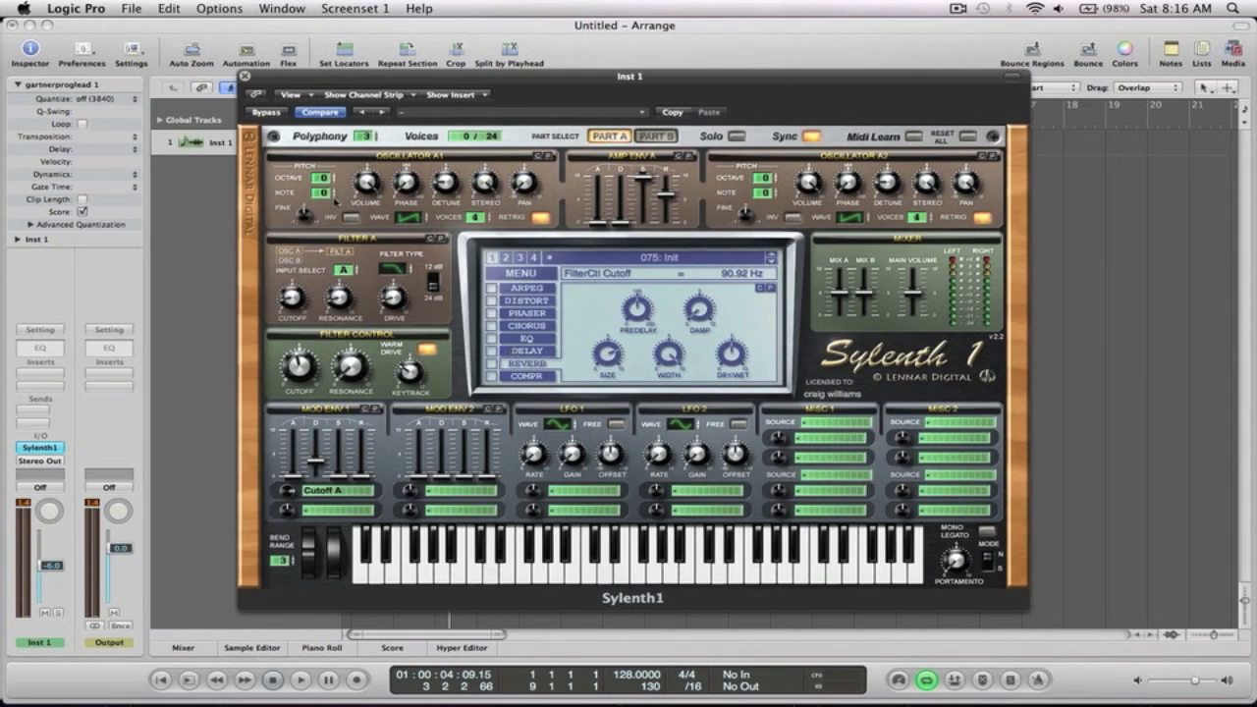
Change oscillator A1's waveform to HPulse and play the melody with it.
click(409, 218)
click(408, 218)
click(408, 218)
click(409, 219)
key(space)
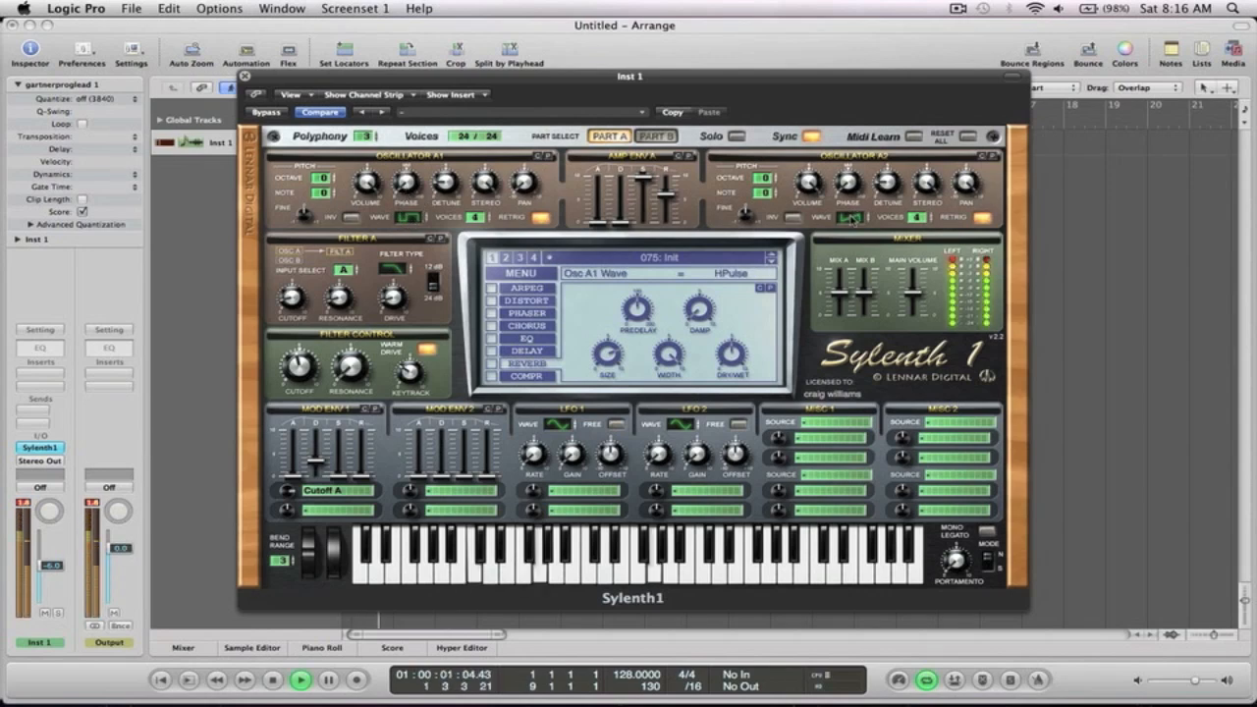
Stop playback, reduce oscillator A2's voices to 0, and centre oscillator A1's pan at 0.00.
key(space)
drag(914, 221, 920, 380)
click(525, 184)
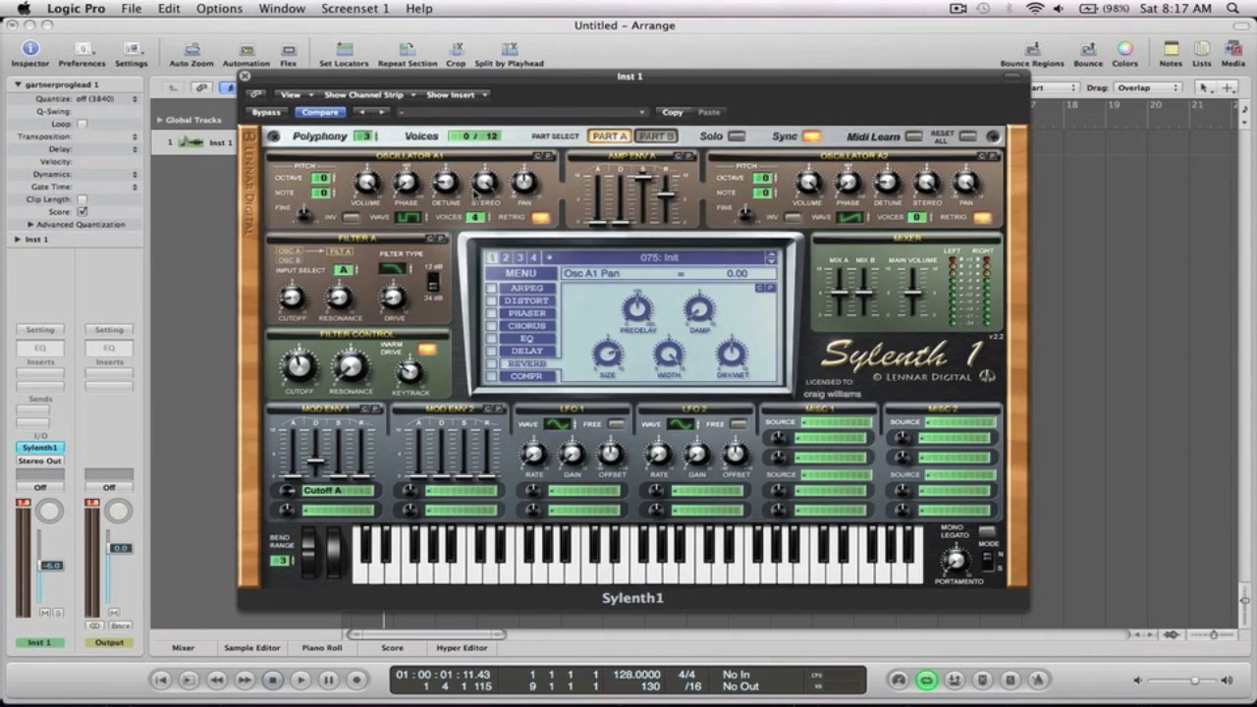
Adjust the filter control cutoff to 42.55 Hz while auditioning the melody.
key(space)
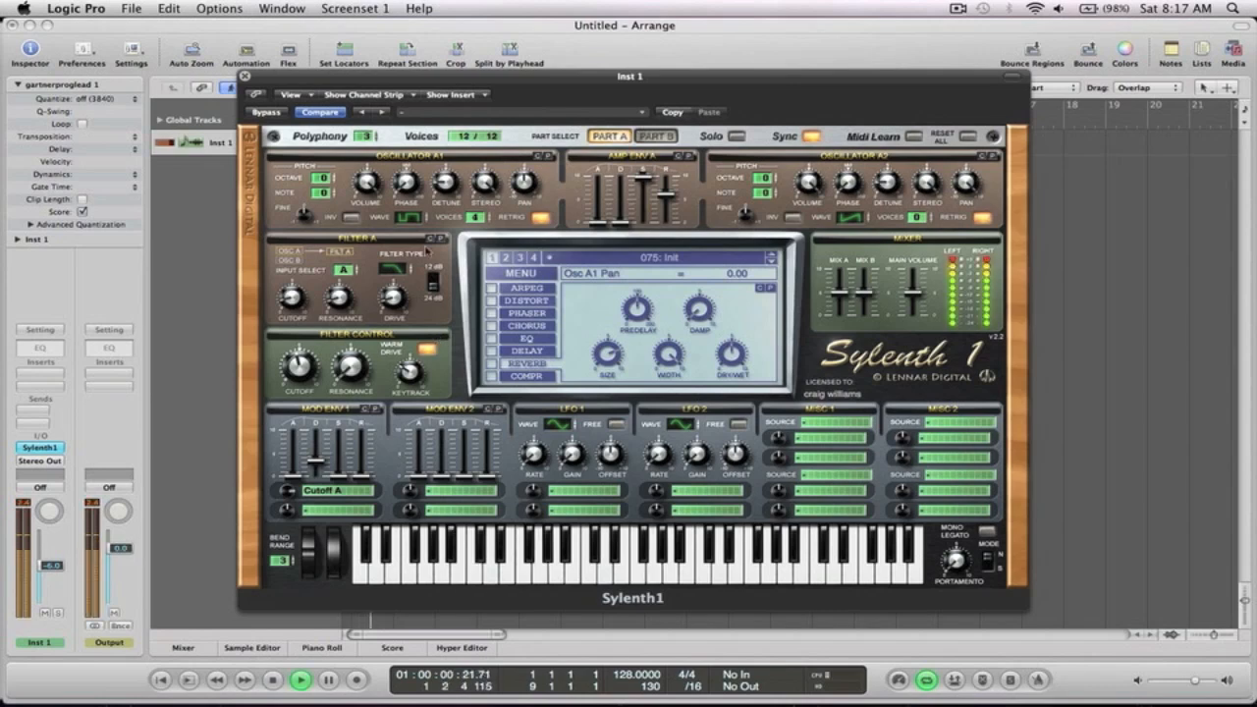
click(303, 362)
drag(301, 342, 300, 378)
key(space)
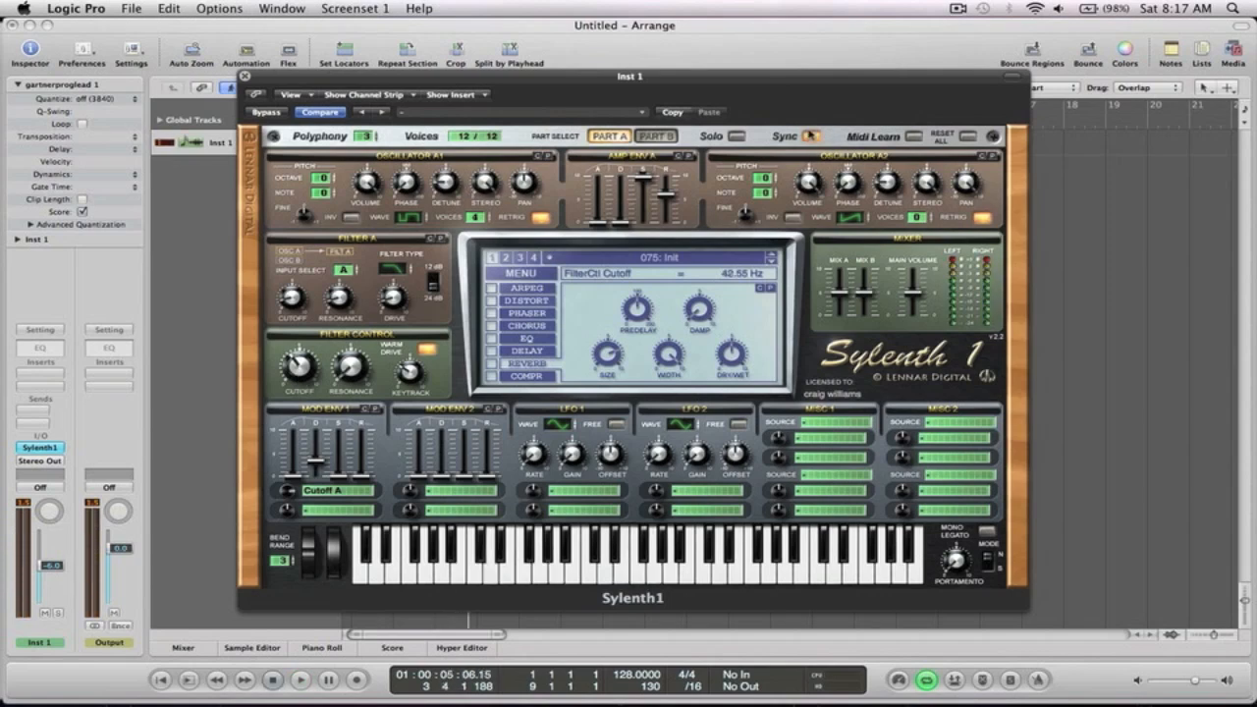
Set filter A's input to A+B and switch the synth to editing Part B.
click(342, 271)
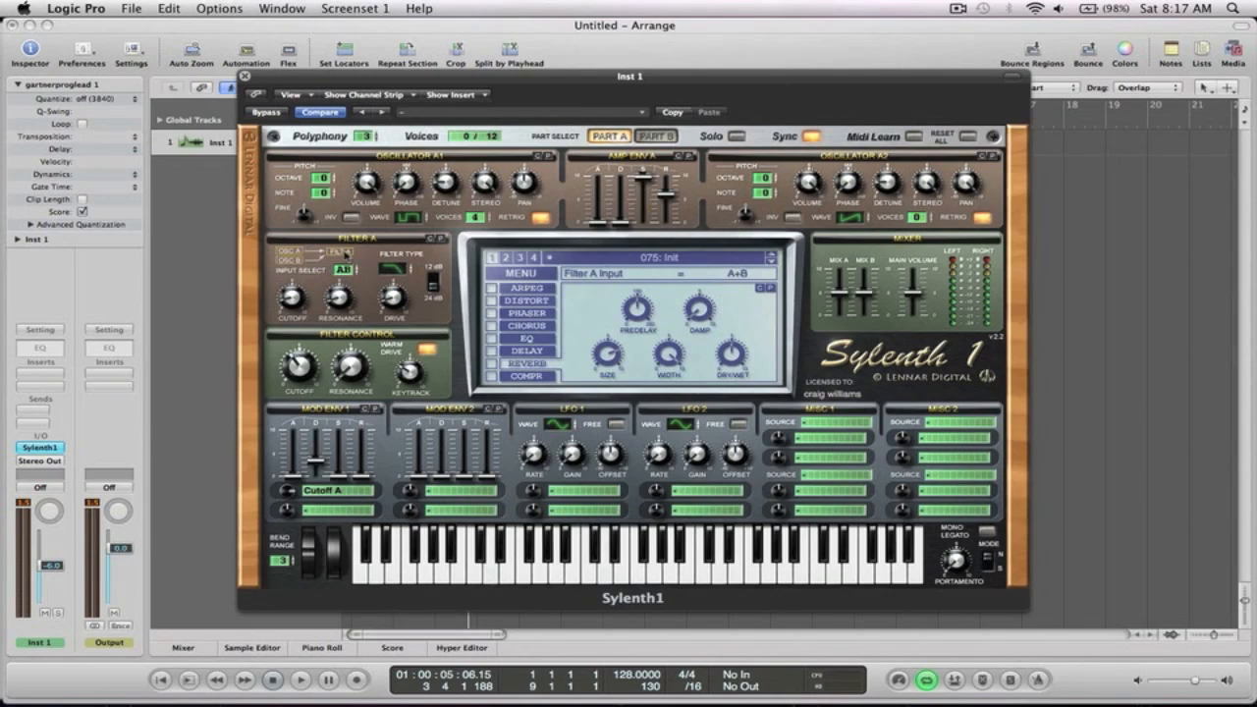
click(657, 137)
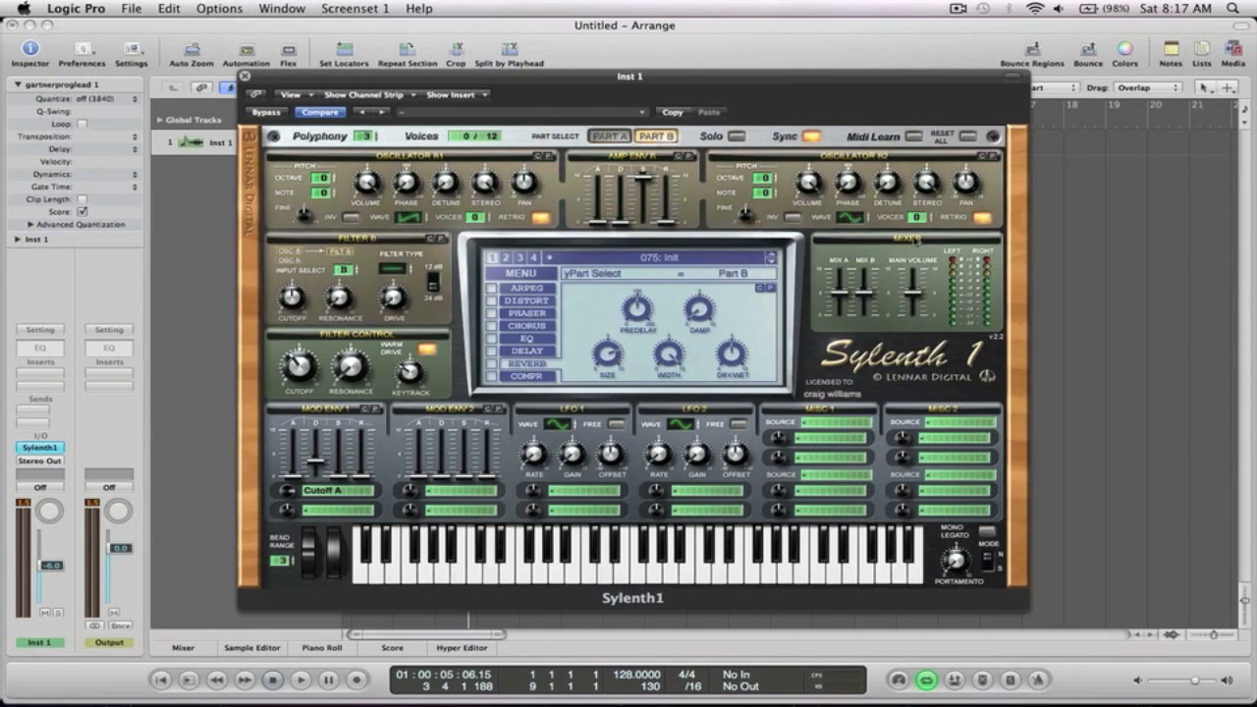
Set oscillator B1 to the noise waveform with 1 voice and raise amp envelope B's release to 8.26.
click(409, 216)
click(475, 217)
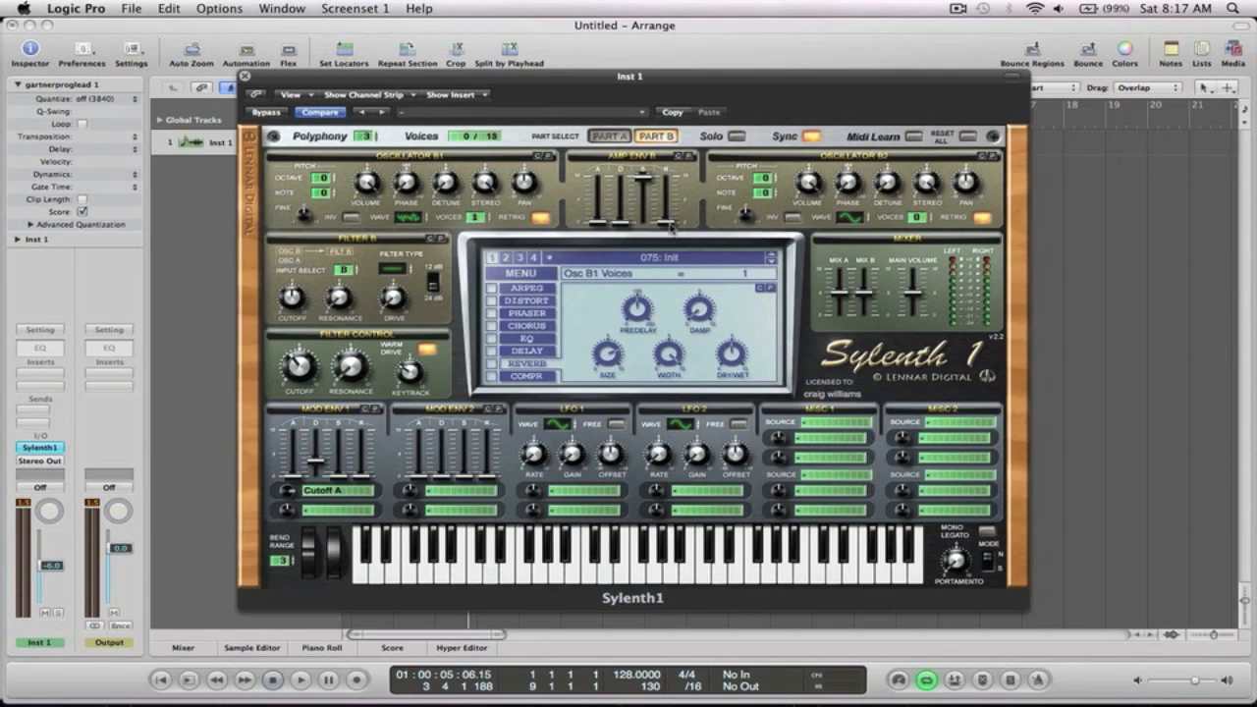
drag(667, 222, 667, 192)
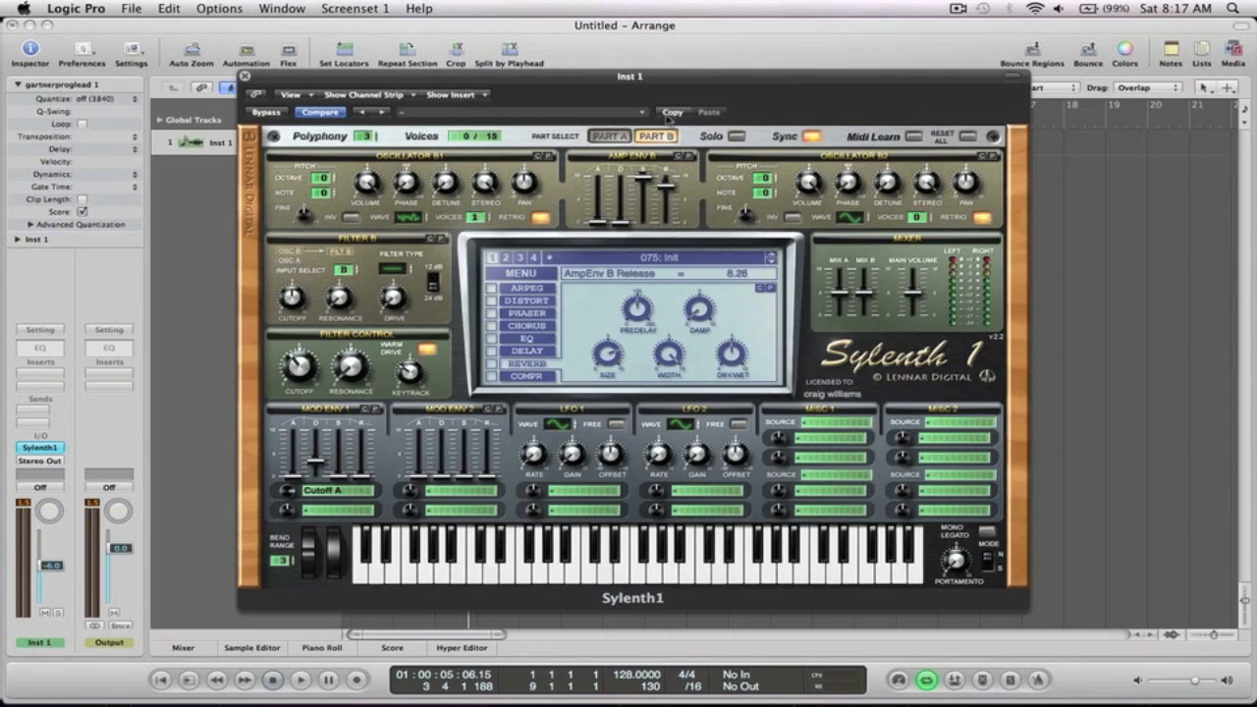
Set filter B's type to Lowpass and its input to B+A, comparing it with Part A's filter.
click(395, 269)
click(393, 268)
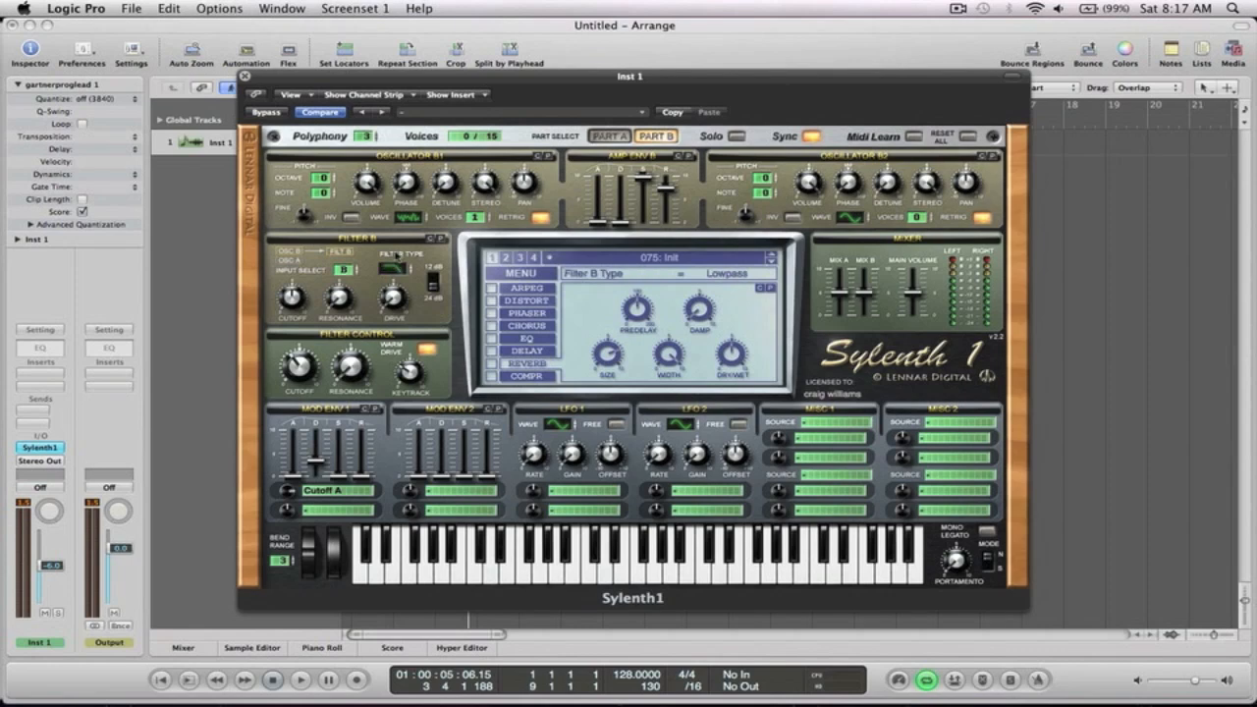
click(343, 270)
click(614, 136)
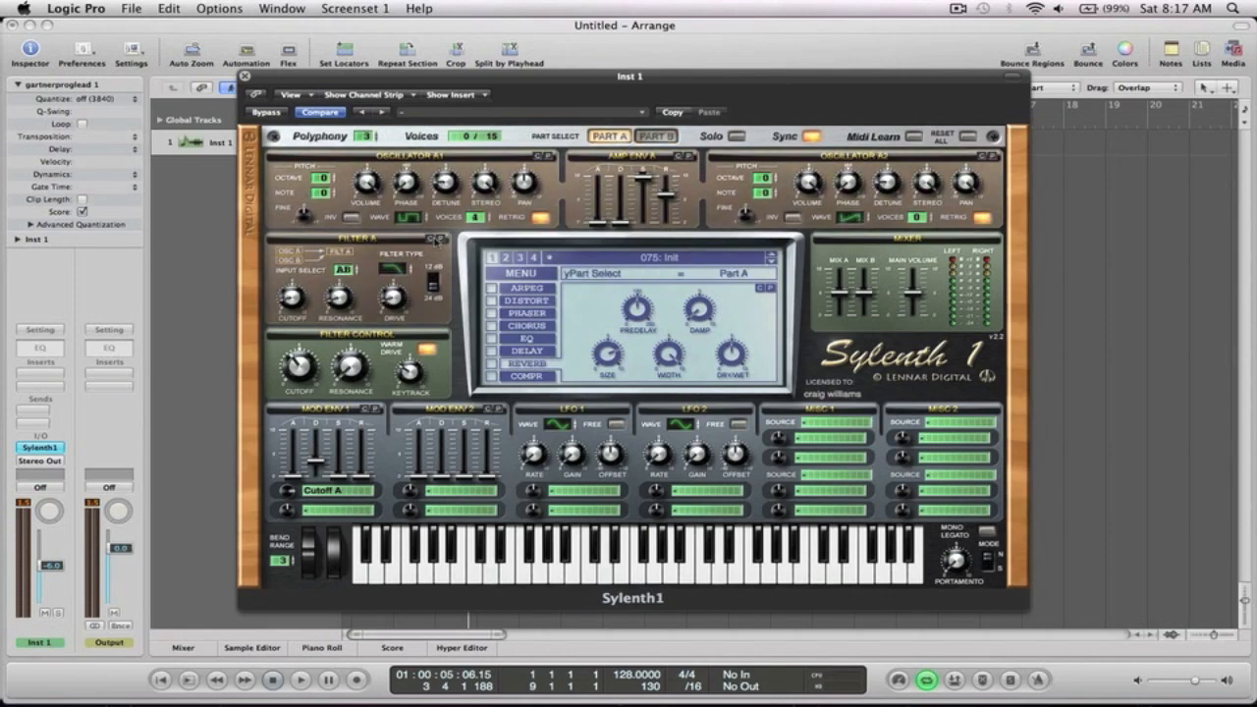
click(655, 136)
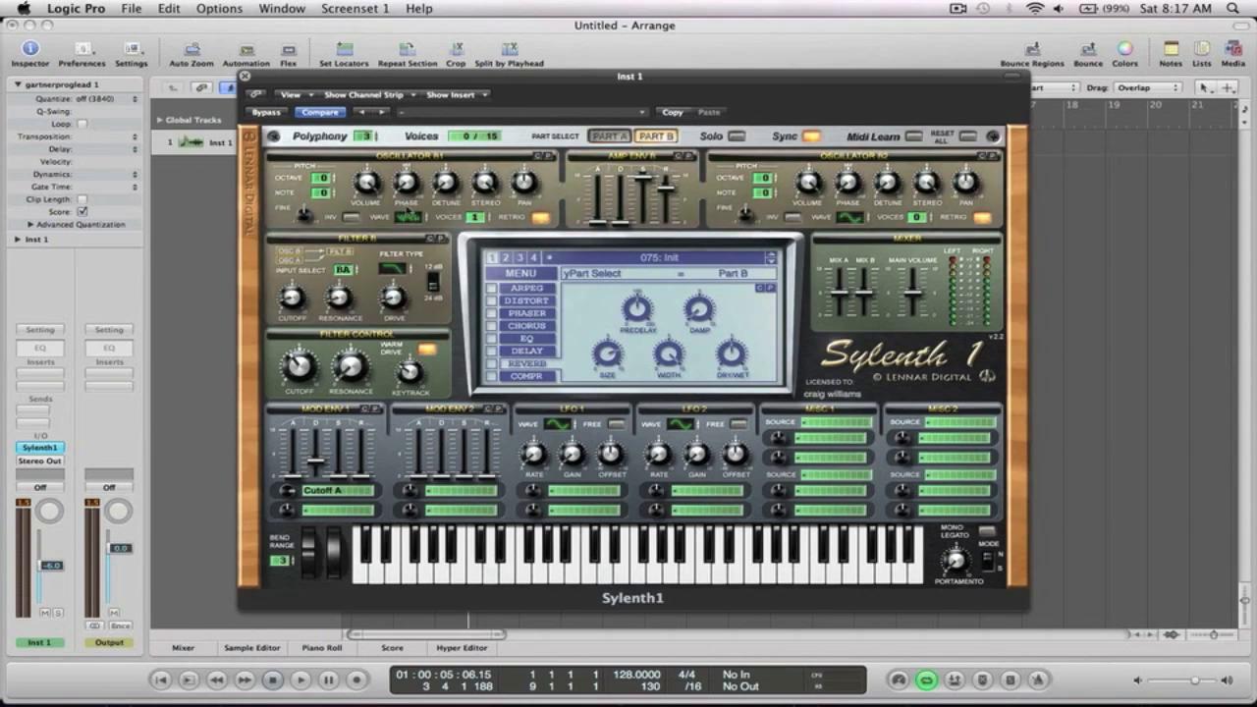
Play the melody while raising the filter control cutoff to 203.76 Hz, and stop playback.
key(space)
drag(299, 370, 300, 343)
key(space)
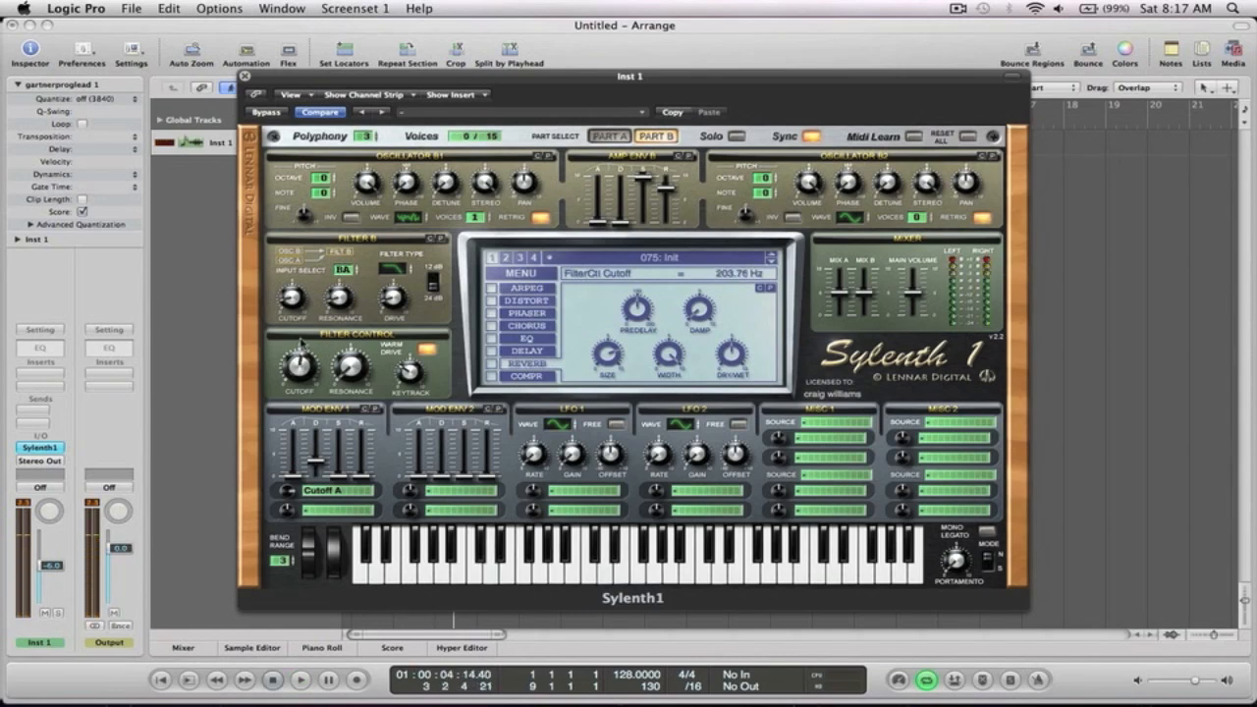
Switch to Part A and audition the melody while lowering the filter control cutoff to 16.47 Hz.
click(609, 137)
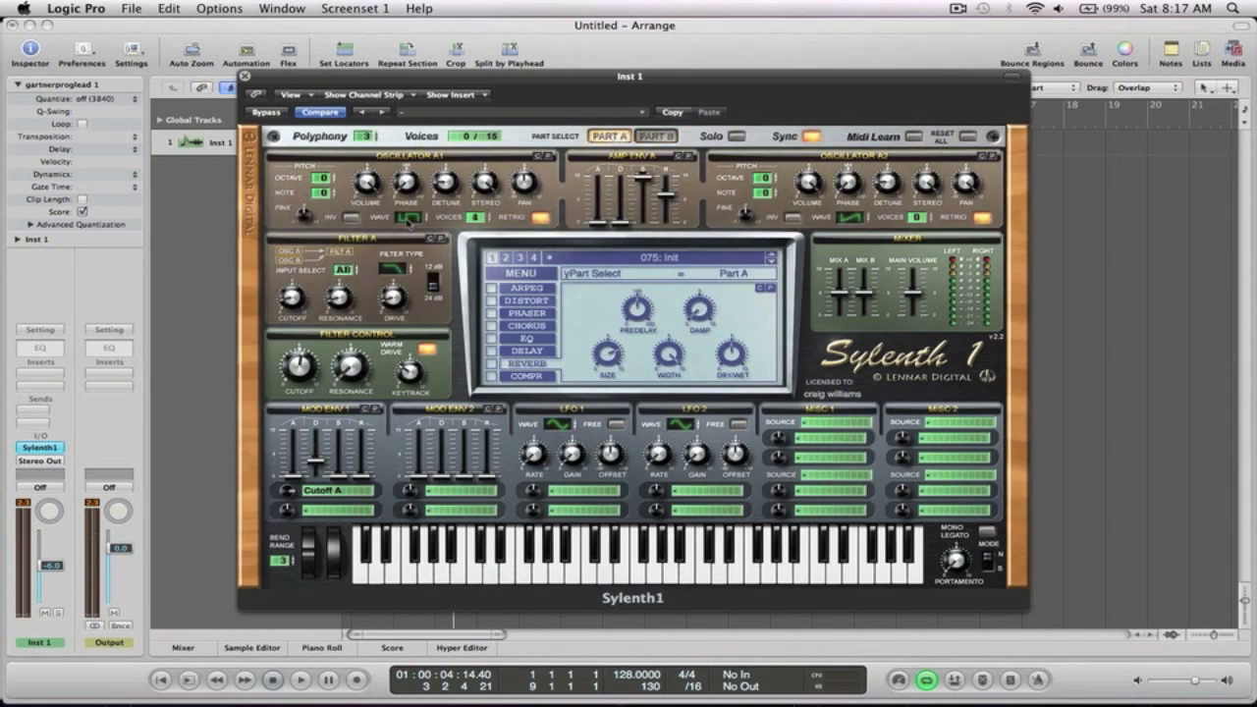
click(410, 223)
click(298, 368)
key(space)
drag(297, 368, 299, 408)
key(space)
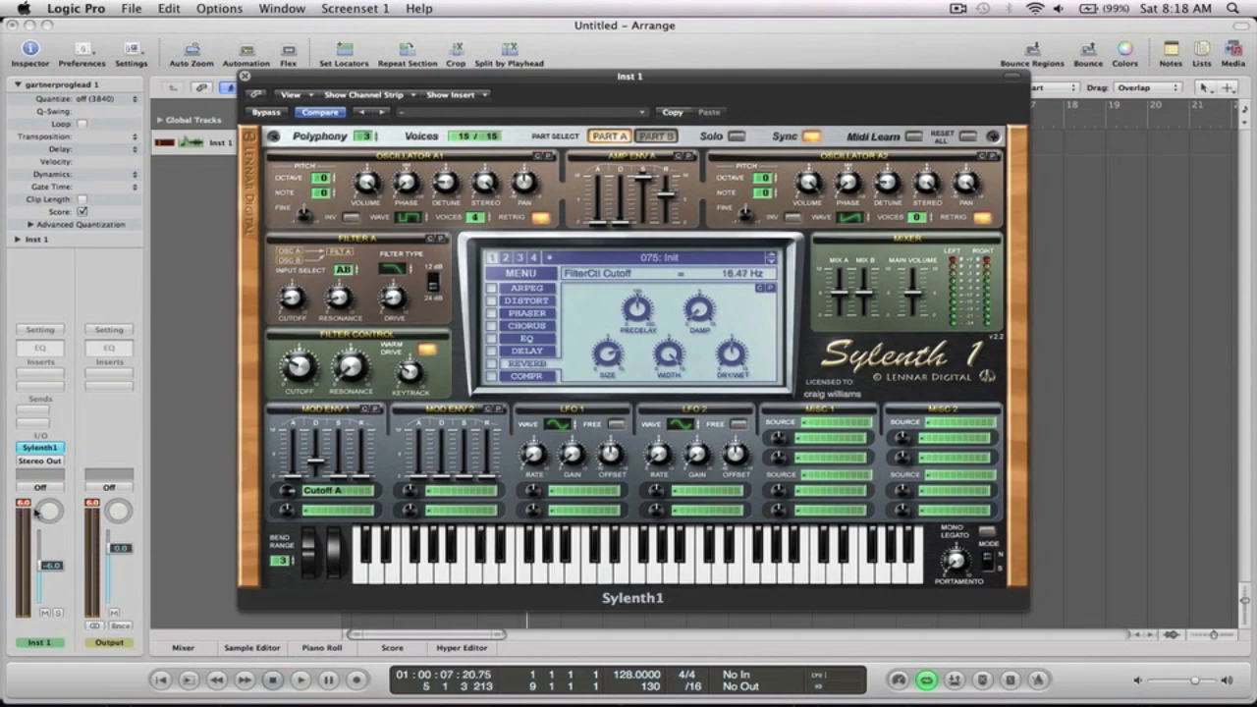
Lower the main volume to 2.59 and audition the melody with the filter control cutoff raised to 68.39 Hz.
drag(915, 292, 919, 326)
key(space)
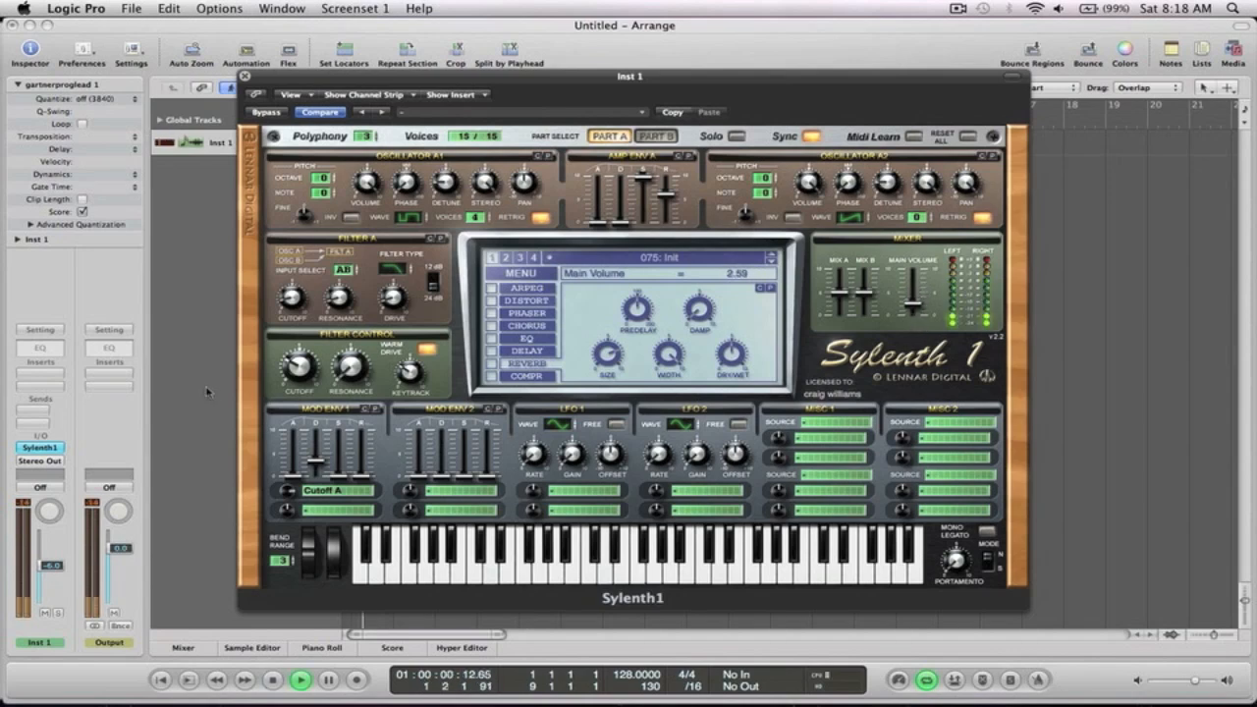
mouse_move(296, 378)
mouse_down()
mouse_move(302, 278)
mouse_move(298, 354)
mouse_up()
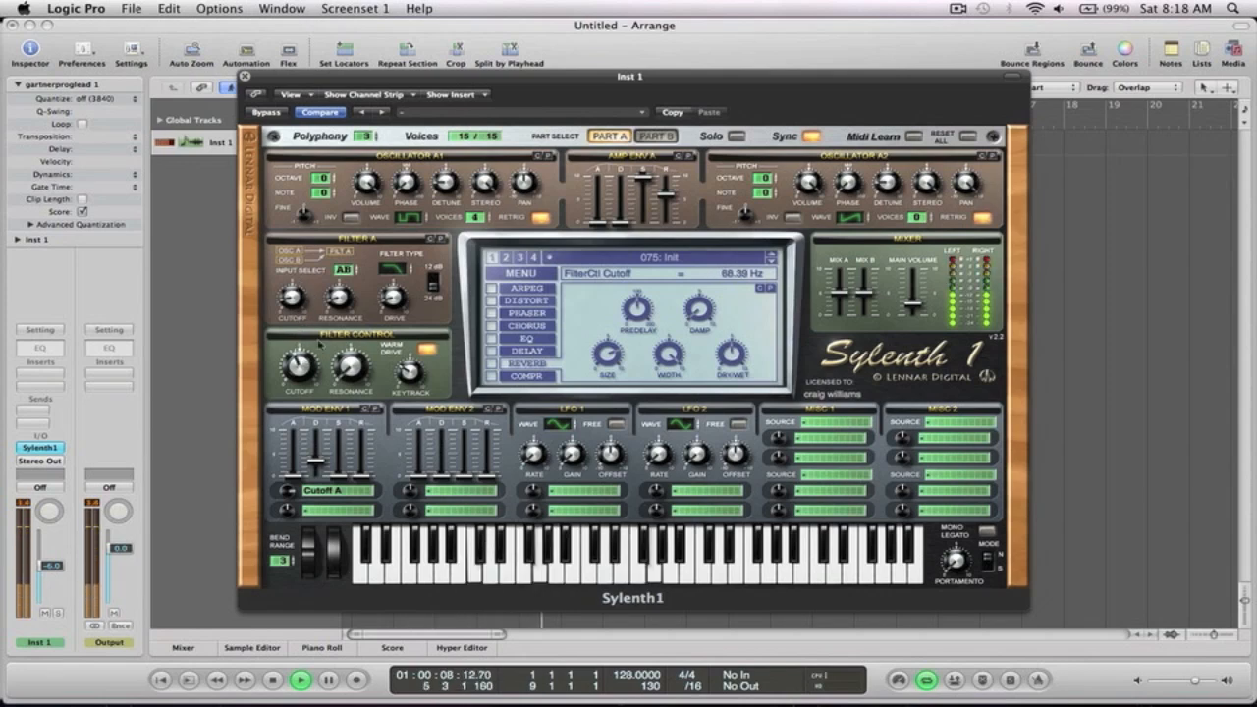
key(space)
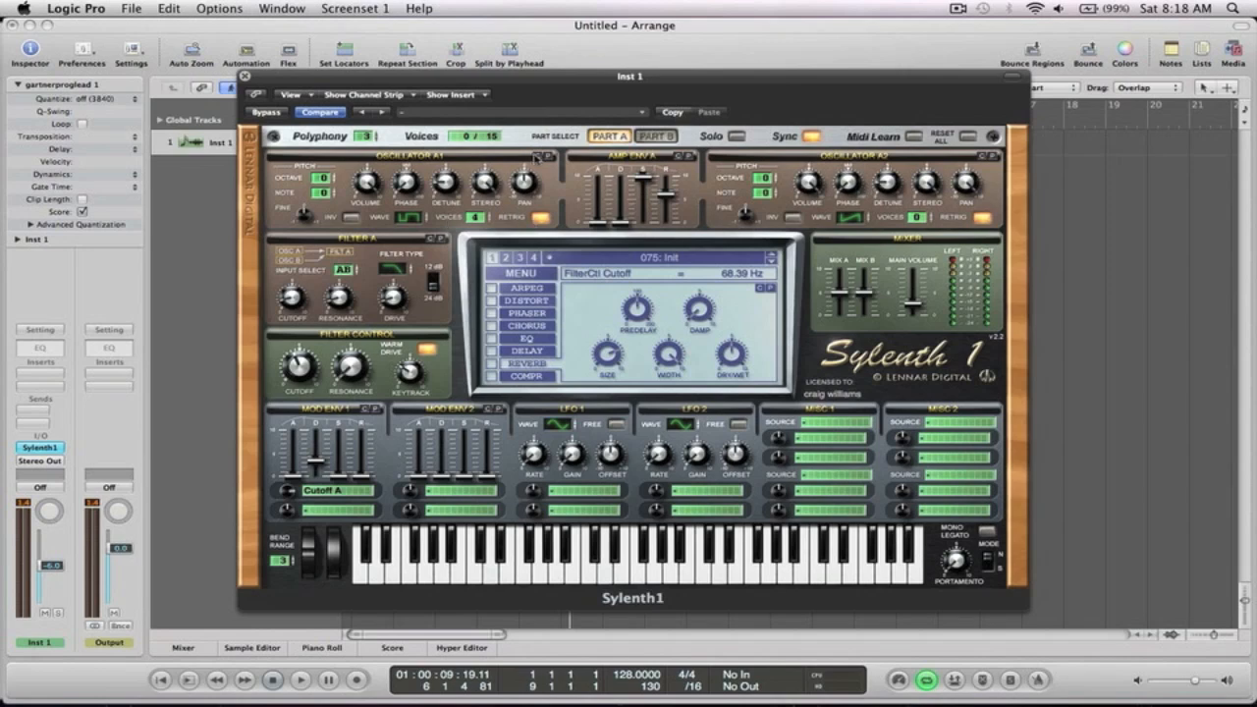
Copy oscillator A1's settings to oscillator A2 and adjust the pan of both oscillators.
click(994, 155)
click(967, 181)
drag(525, 183, 534, 370)
Play the melody while lowering the filter control cutoff to 36.90 Hz, and stop playback.
key(space)
mouse_move(297, 369)
mouse_down()
mouse_move(299, 329)
mouse_move(298, 385)
mouse_up()
key(space)
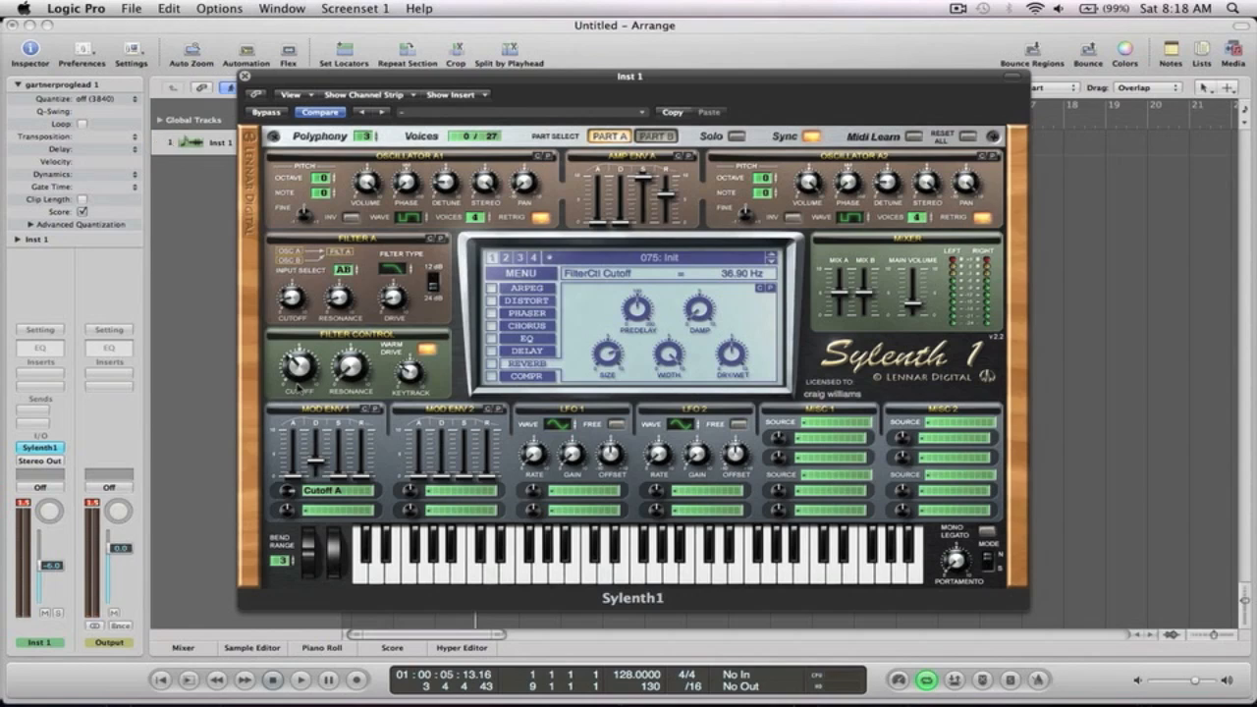
Reduce oscillator A2's voices to 0 and recentre oscillator A1's pan.
drag(921, 222, 921, 302)
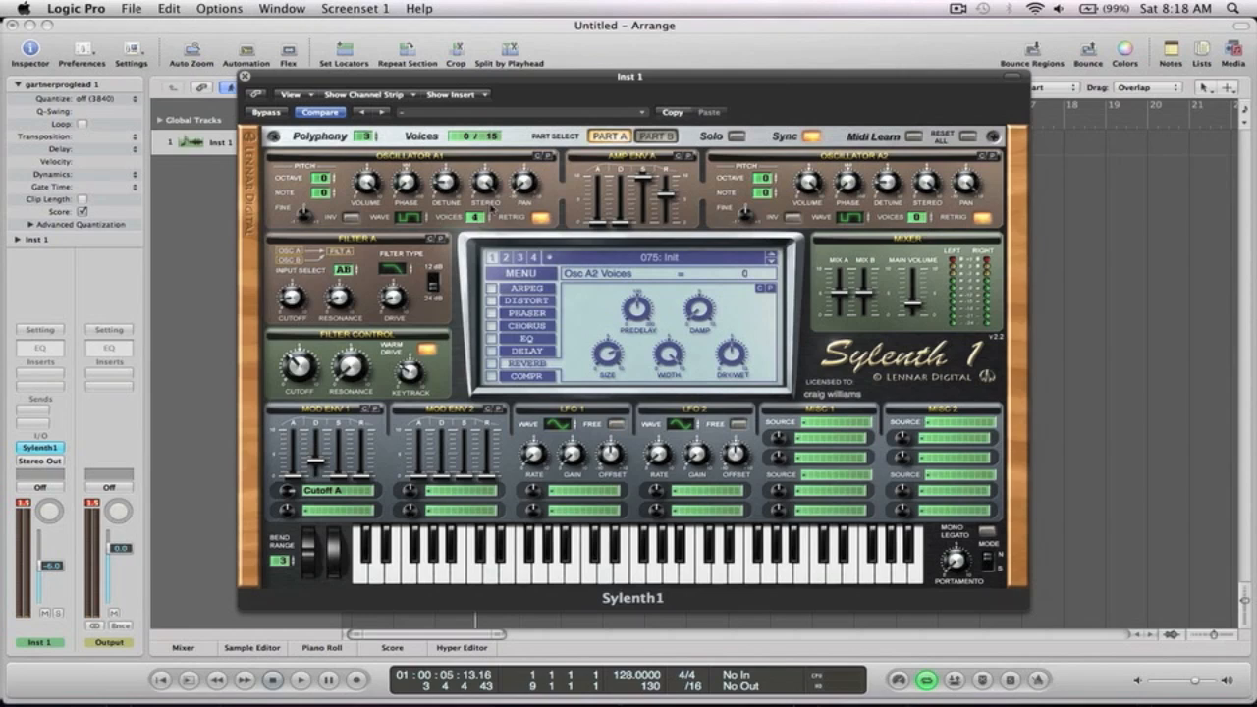
click(525, 184)
Try a different waveform on oscillator A1 and Triangle on oscillator A2.
mouse_move(410, 222)
mouse_down()
mouse_move(412, 233)
mouse_move(412, 210)
mouse_up()
drag(852, 222, 850, 244)
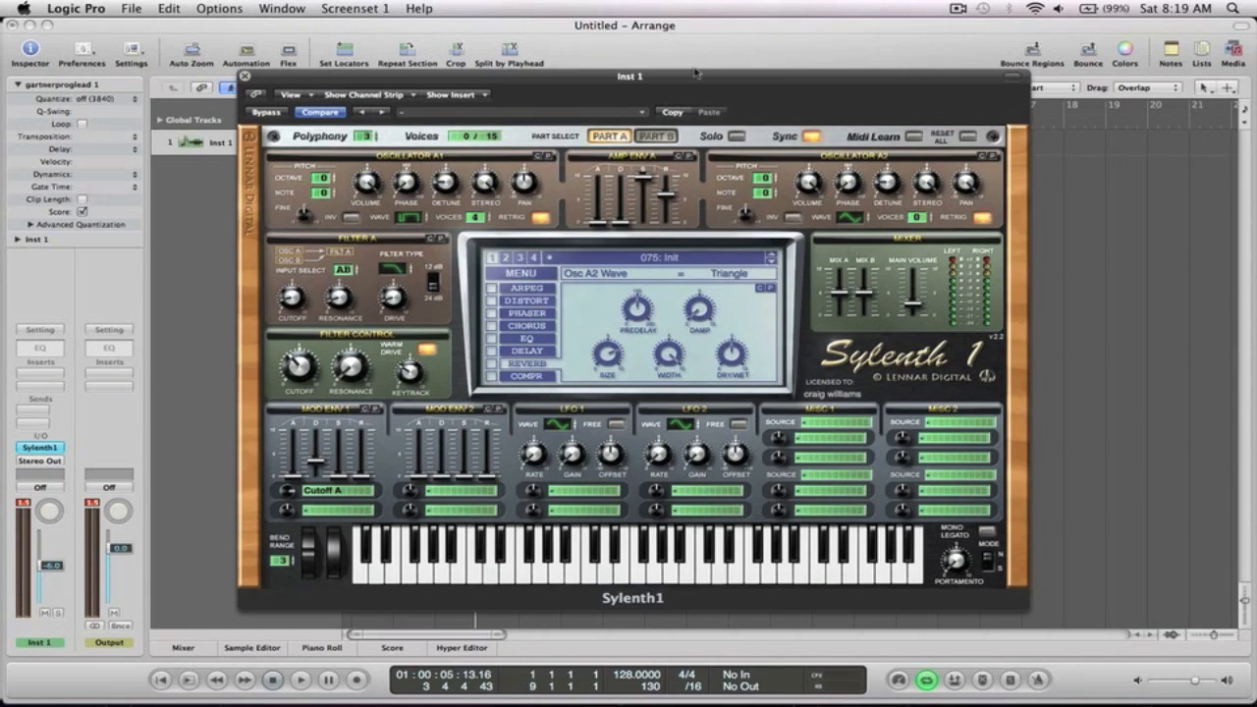
Move the loop range onto the second melody region, bars 9 to 17, and briefly play it.
drag(694, 78, 682, 216)
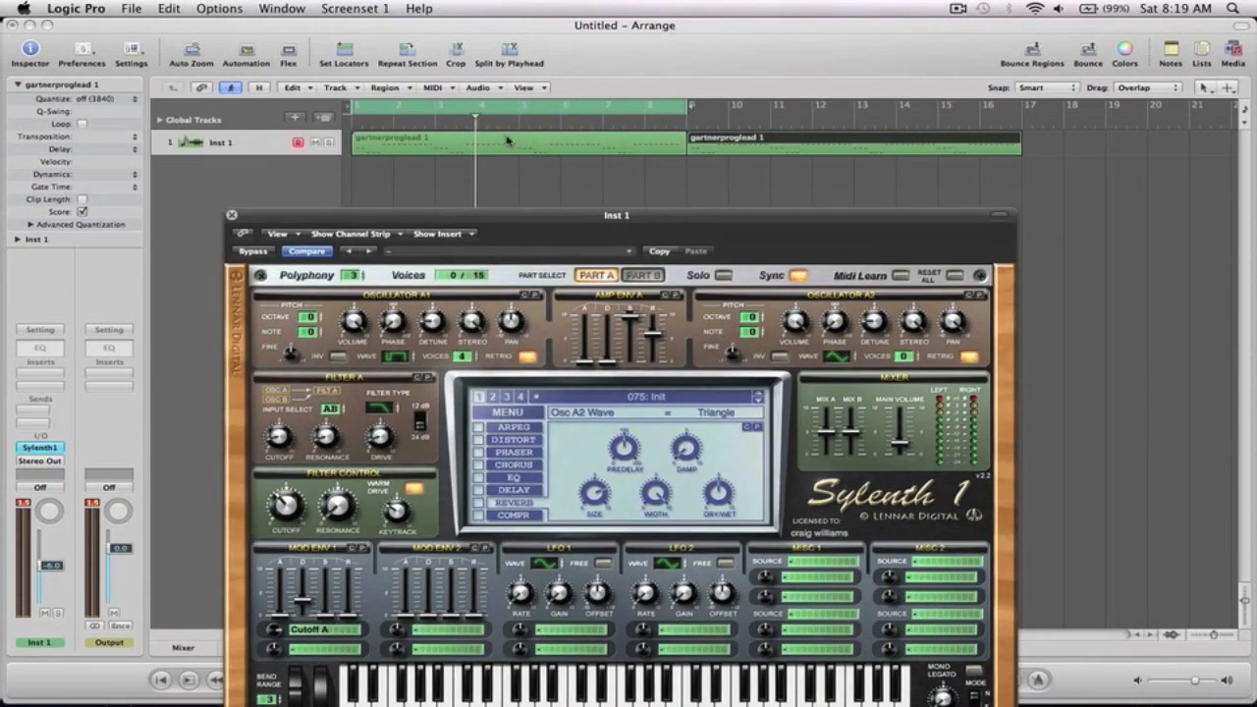
drag(472, 108, 804, 131)
drag(749, 219, 742, 96)
key(space)
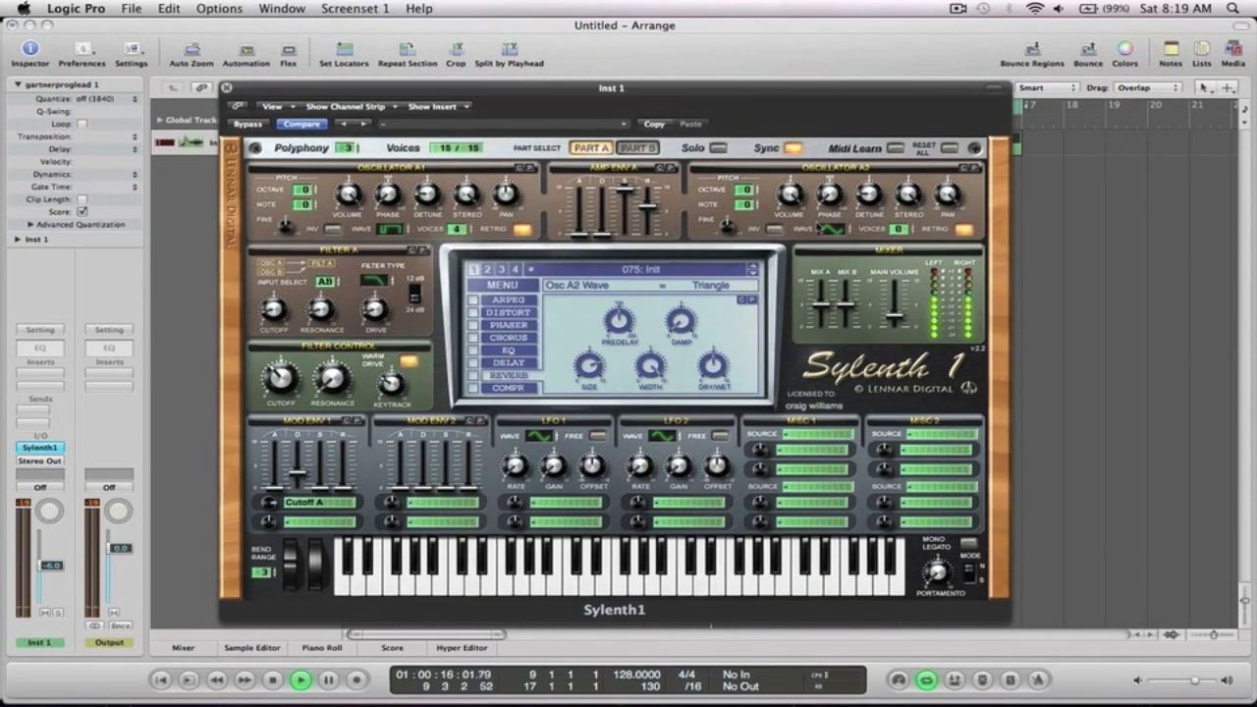
key(space)
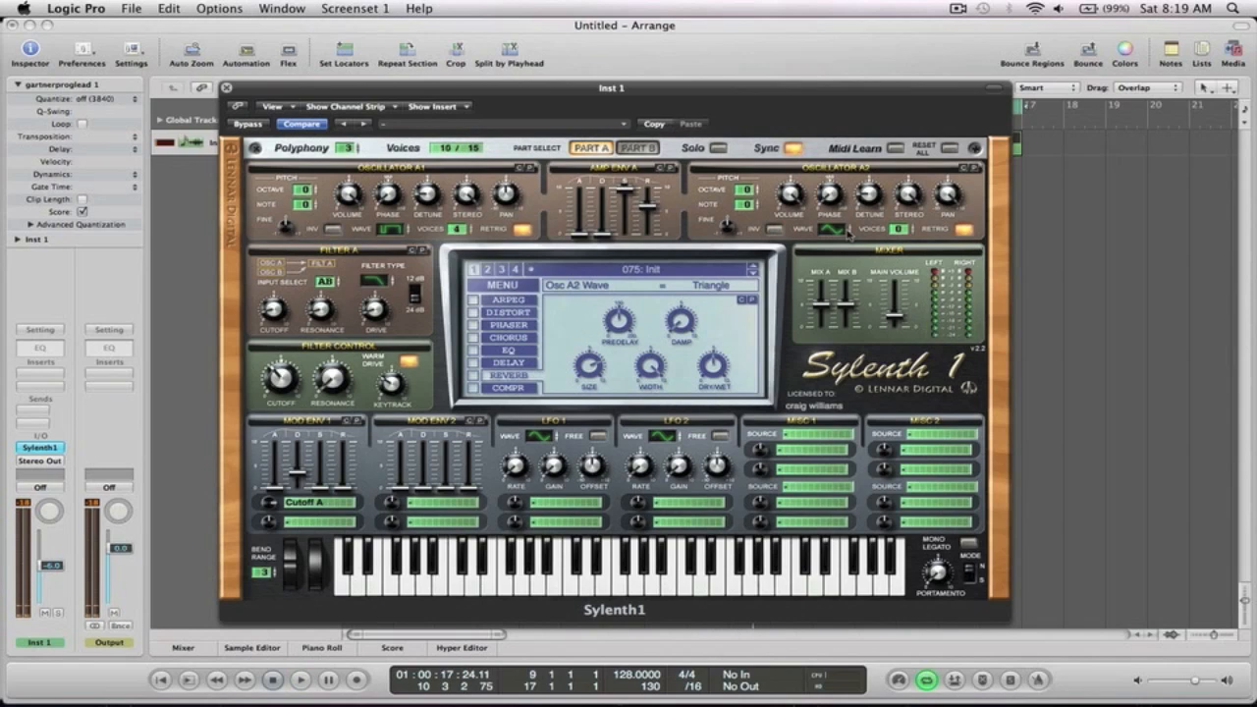
Set oscillators A1 and A2 to HPulse, give A2 4 voices and a note of +7, and play the melody.
click(392, 231)
click(835, 231)
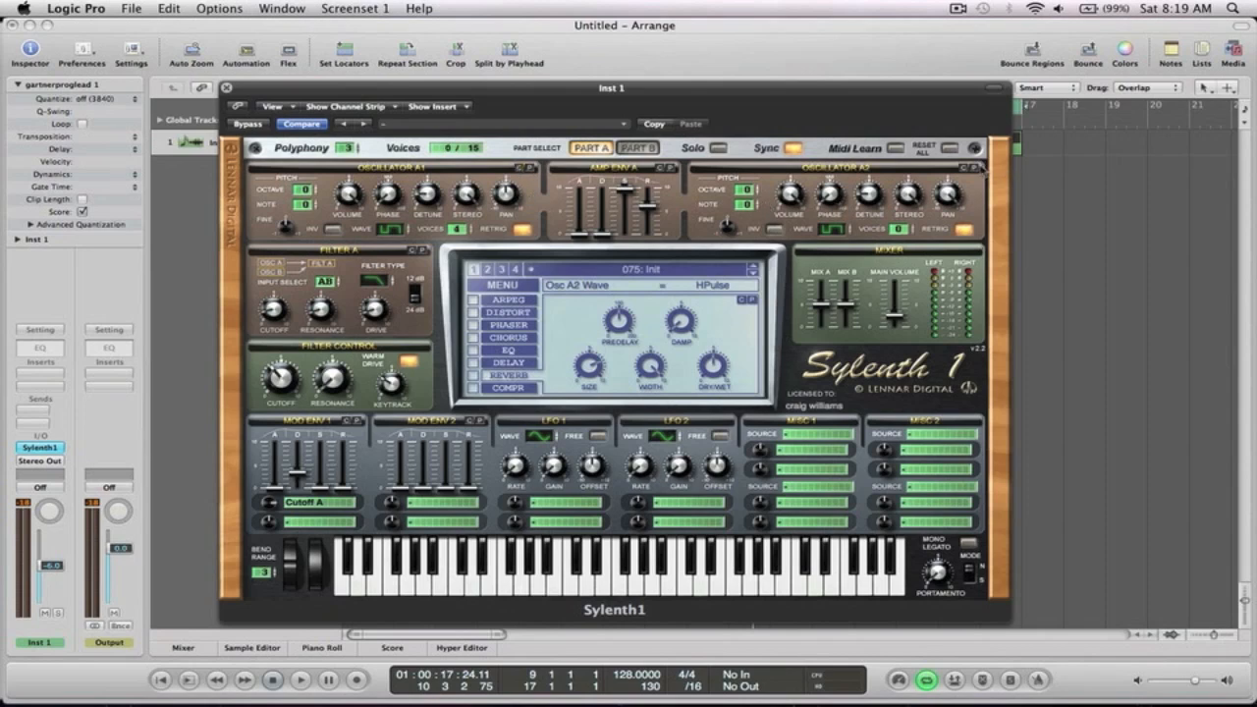
drag(750, 204, 755, 31)
key(space)
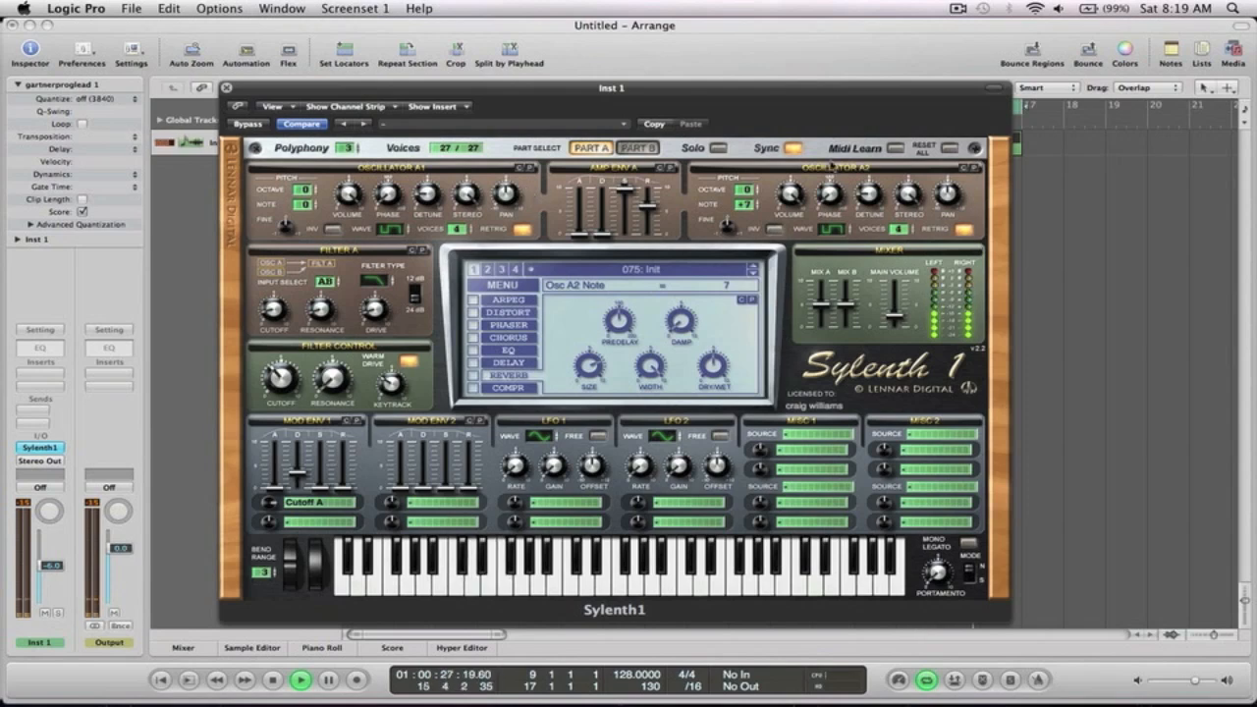
Raise the filter control cutoff to 139.38 Hz during playback and turn off oscillator B1's voice in Part B.
drag(277, 376, 276, 356)
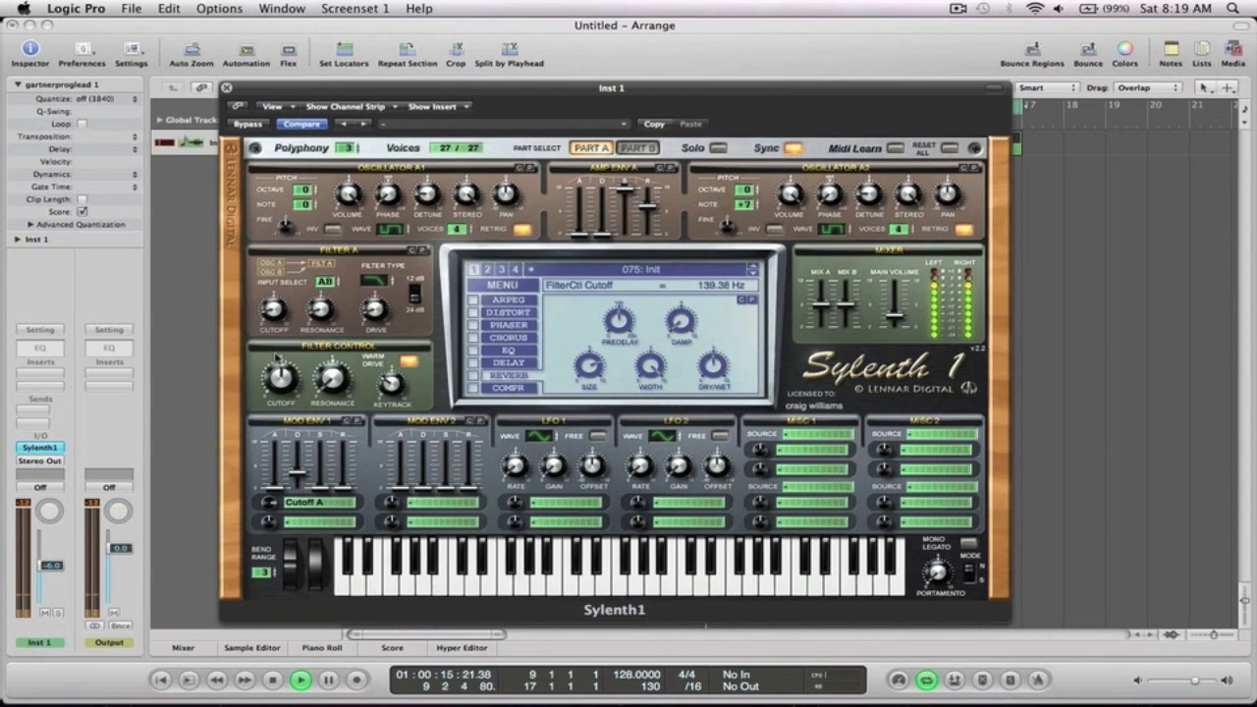
click(638, 148)
drag(460, 230, 459, 240)
click(580, 148)
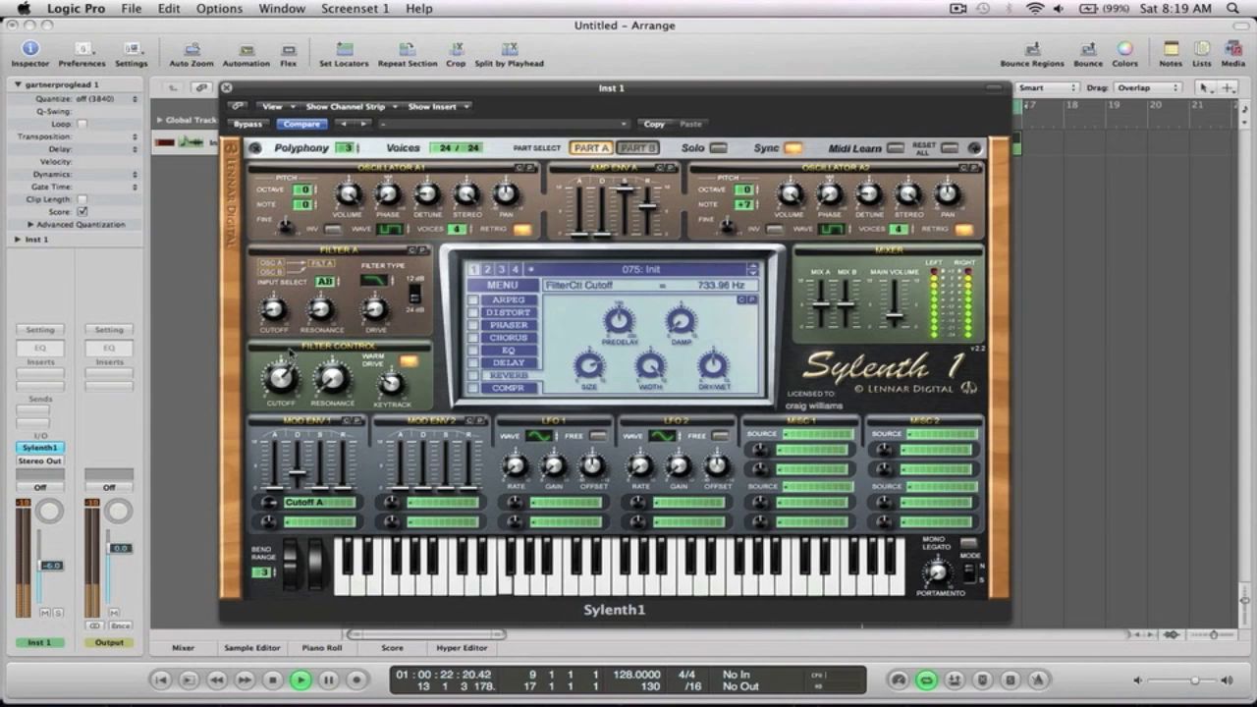
Check Part B, return to Part A, and shorten amp envelope A's release to 3.84.
click(637, 148)
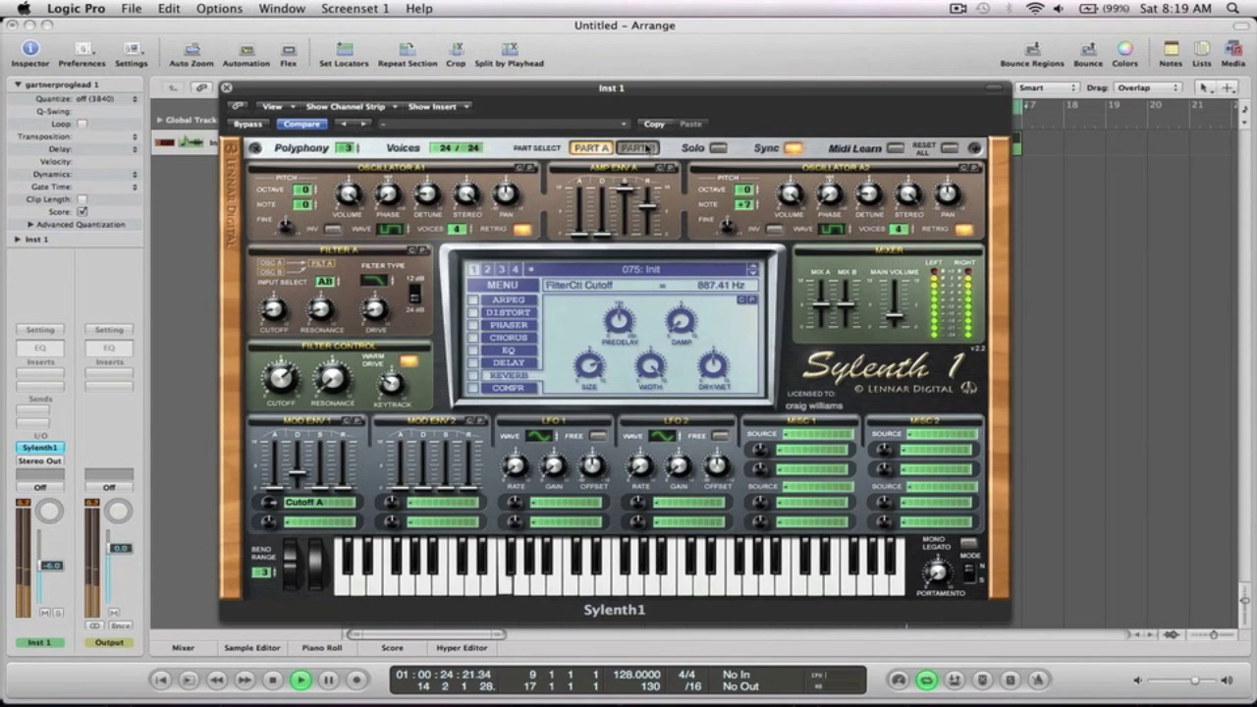
click(601, 148)
drag(648, 201, 652, 243)
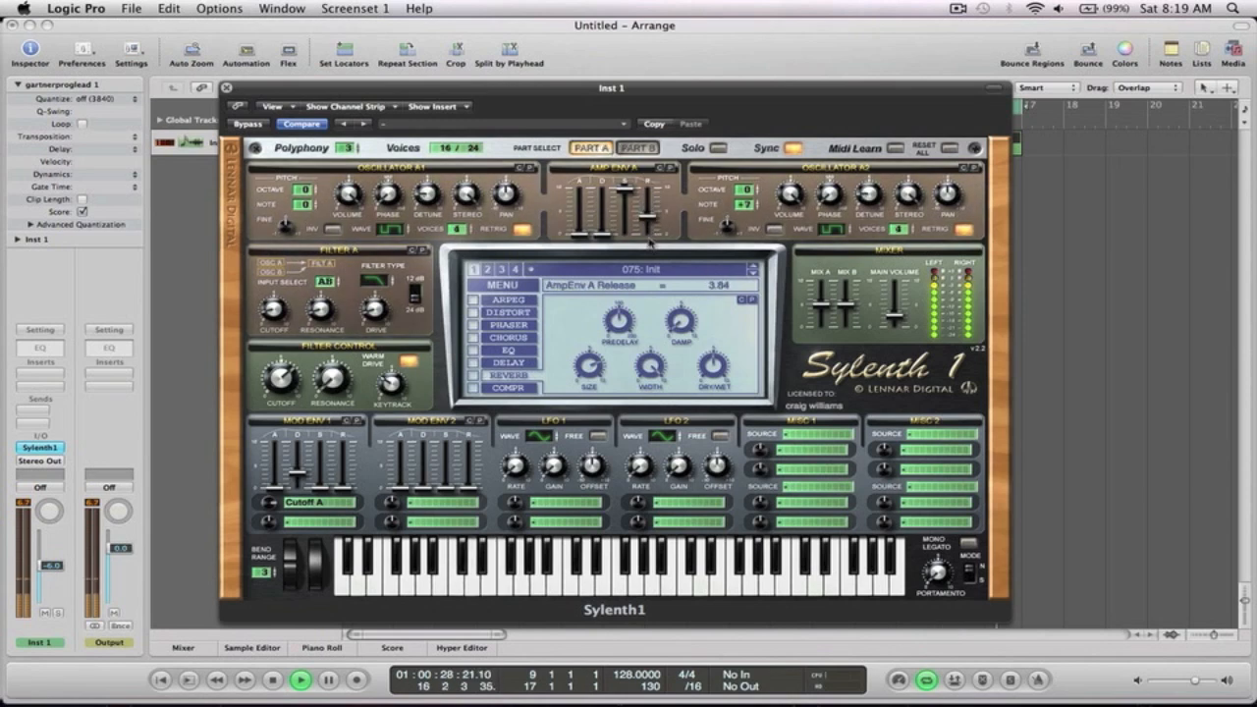
Bring the filter control cutoff to 213.66 Hz, stop playback, and select oscillator A2's note setting at 7.
mouse_move(284, 378)
mouse_down()
mouse_move(290, 350)
mouse_move(285, 392)
mouse_up()
key(space)
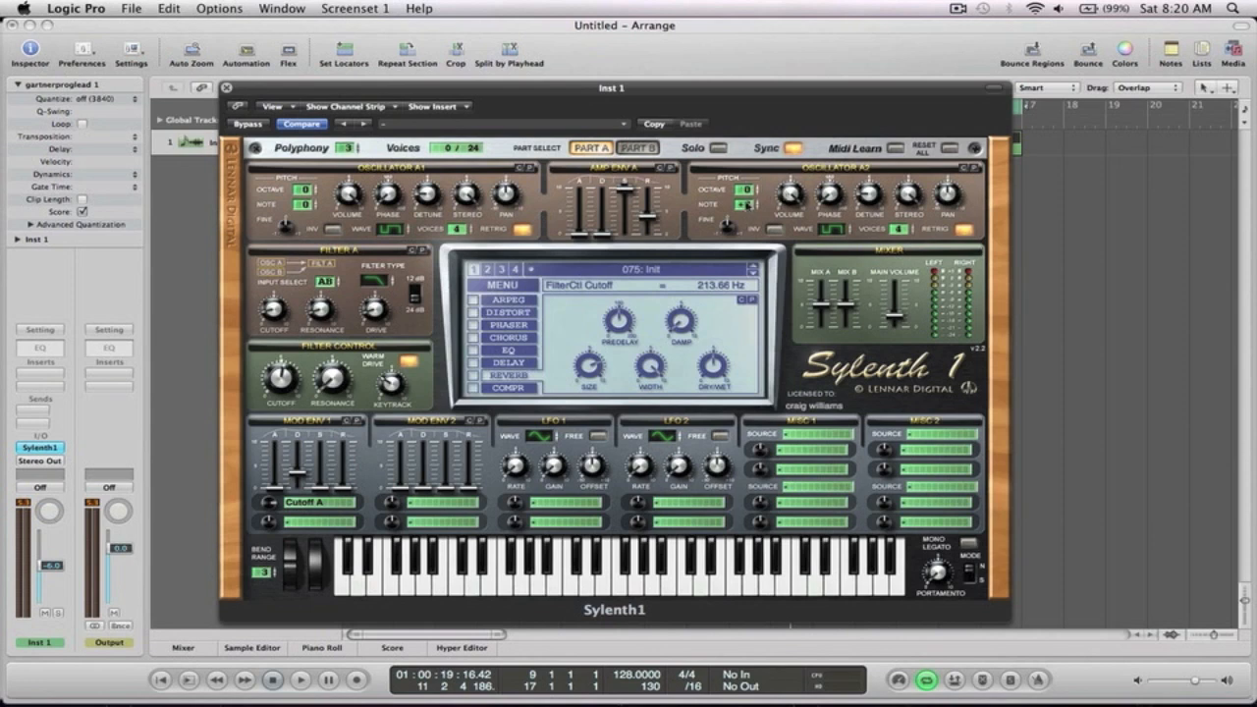
click(746, 205)
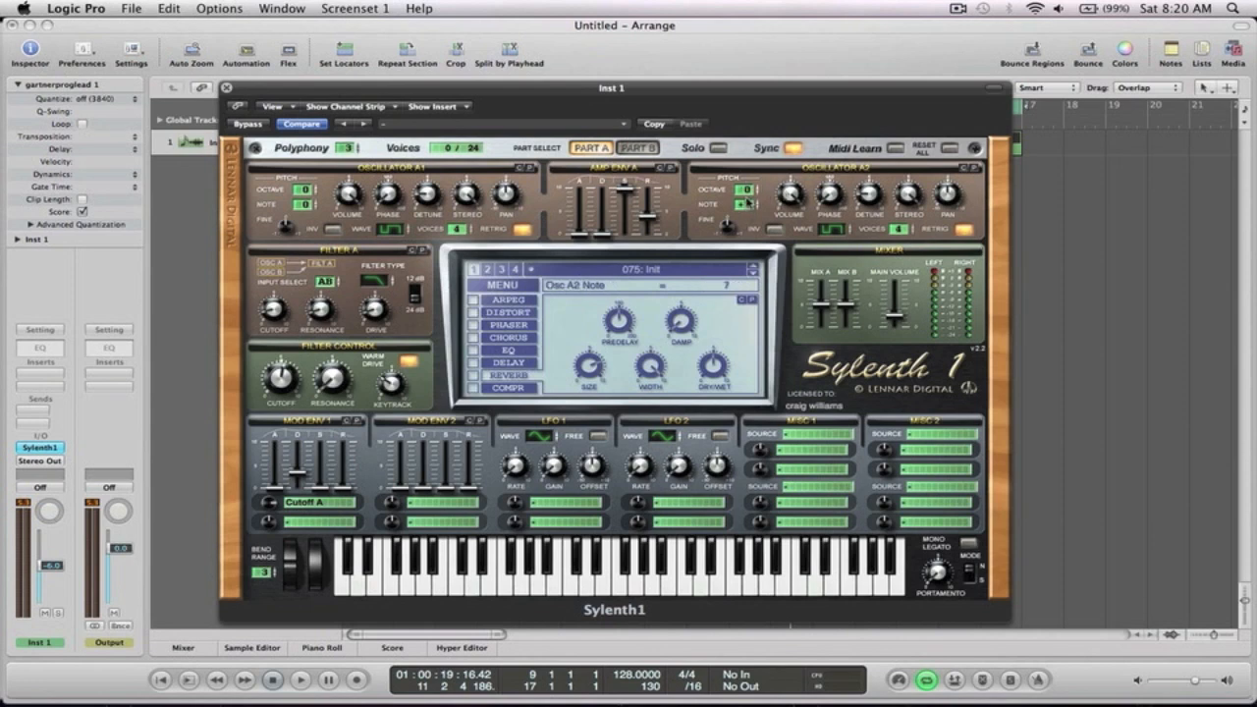